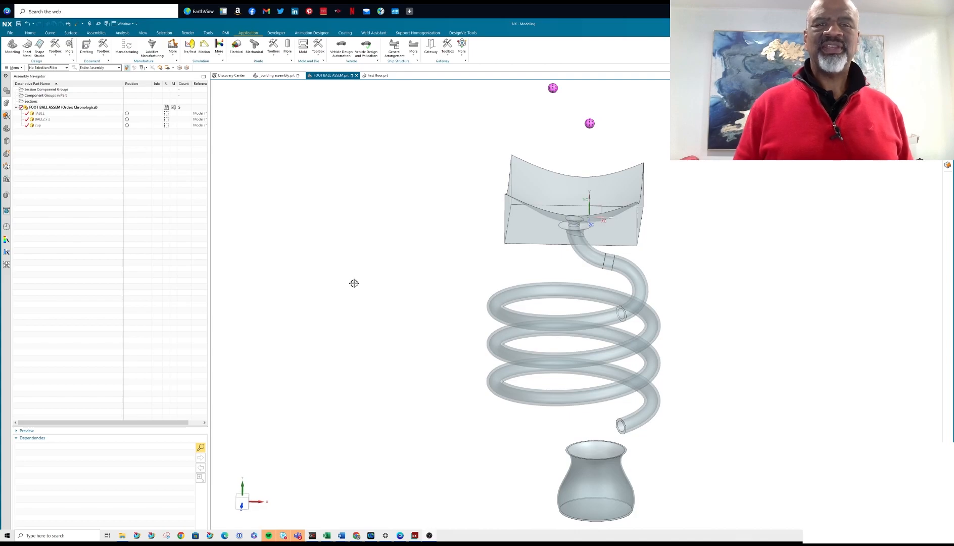
Examine the assembly of two balls, curved table, spiral tube and cup from different angles and distances.
mouse_move(411, 234)
middle_down()
mouse_move(421, 260)
mouse_move(326, 272)
mouse_move(311, 260)
mouse_move(288, 271)
mouse_move(309, 270)
middle_up()
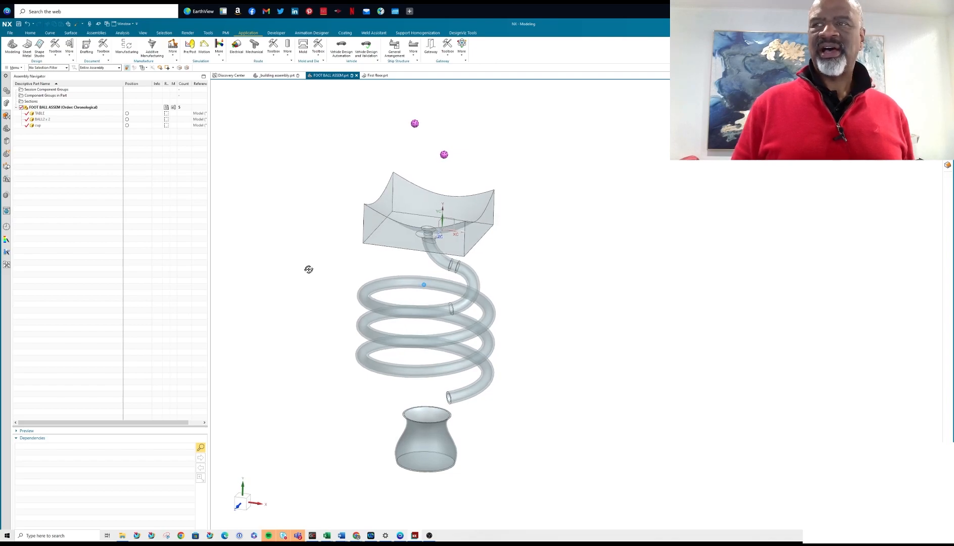
scroll(443, 138, up, 3)
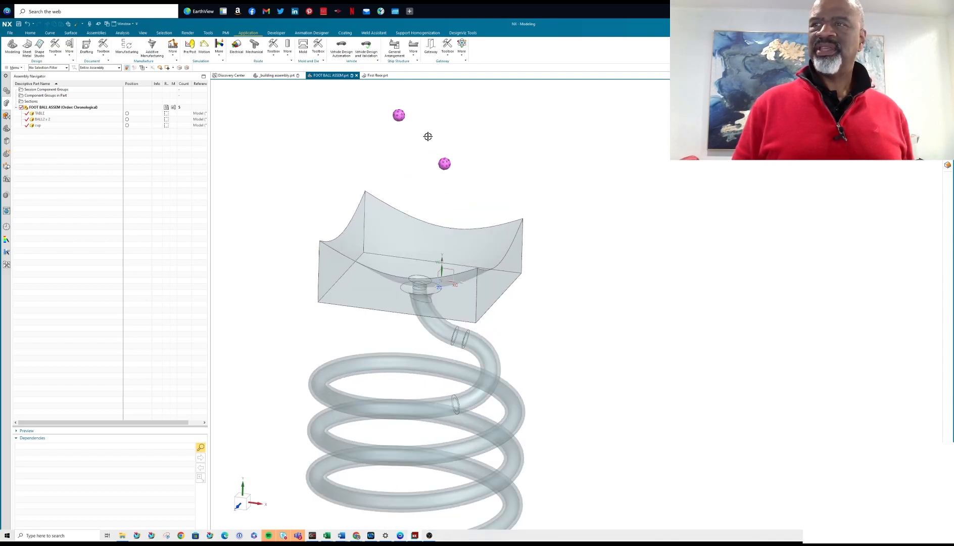
scroll(405, 109, up, 4)
scroll(424, 151, down, 4)
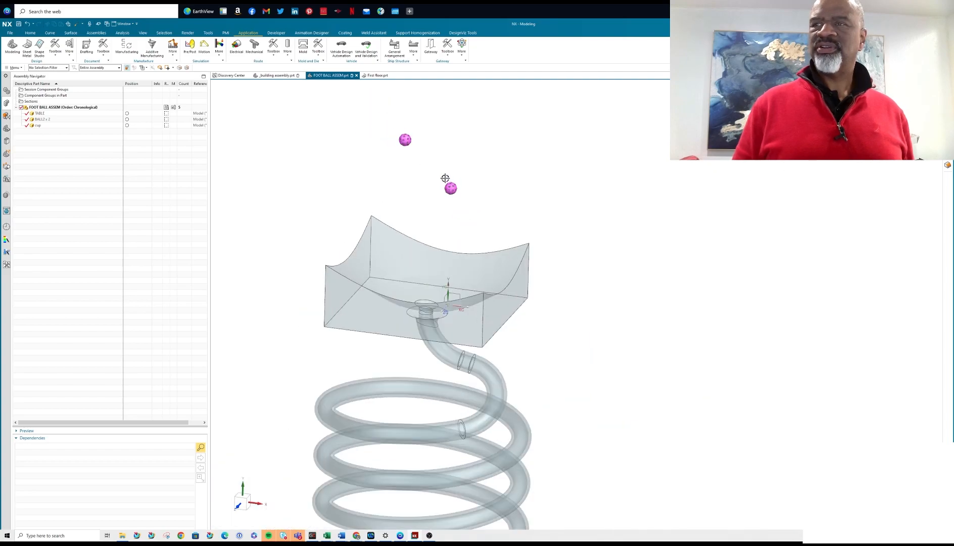
scroll(446, 179, down, 3)
shift+middle_drag(488, 194, 419, 183)
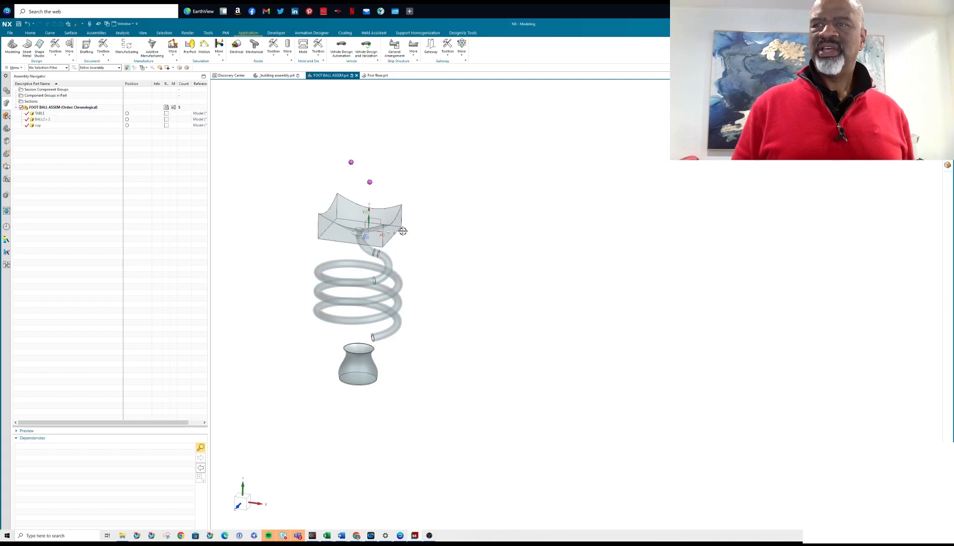
scroll(414, 211, up, 2)
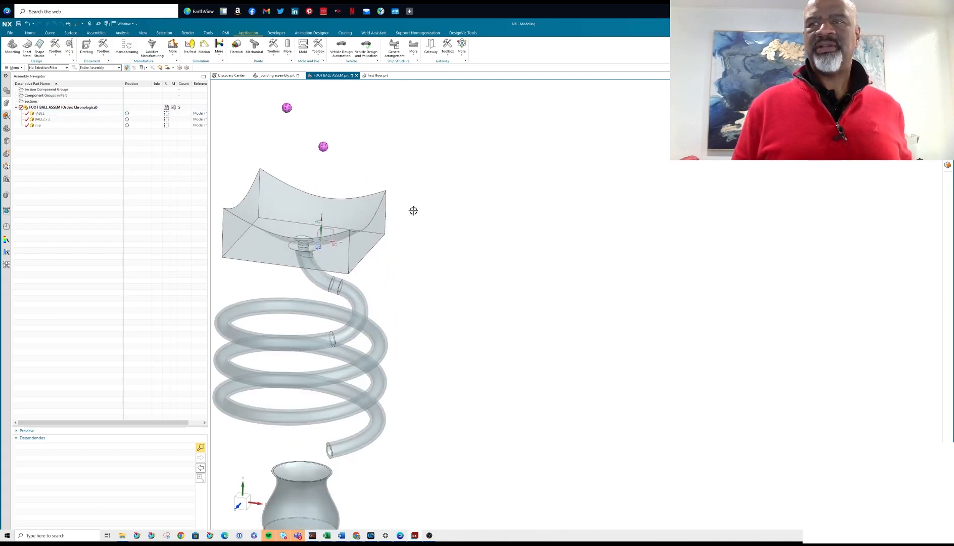
scroll(411, 183, down, 2)
shift+middle_drag(422, 186, 478, 214)
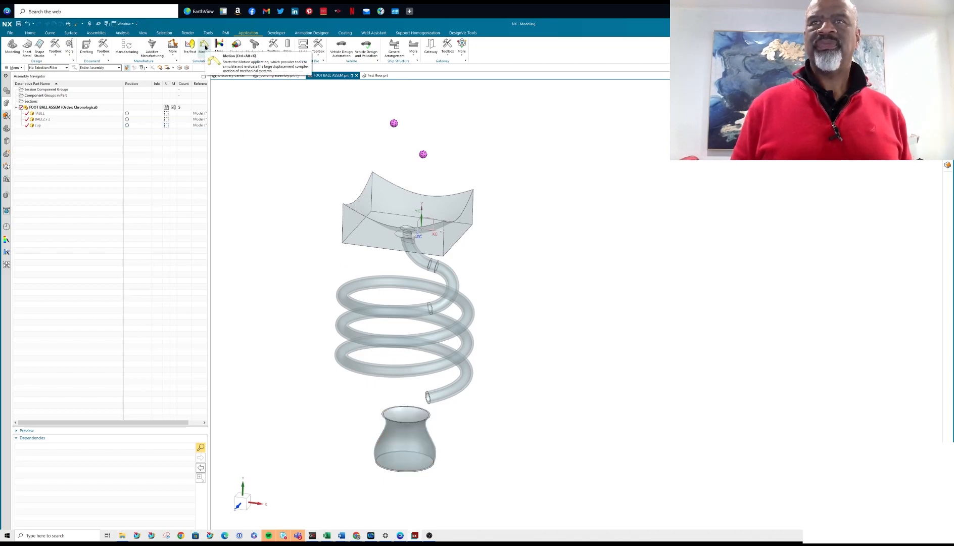
Switch to the Motion application and create a new simulation of the assembly from the Simcenter 3D Motion template, keeping the proposed file name.
click(205, 47)
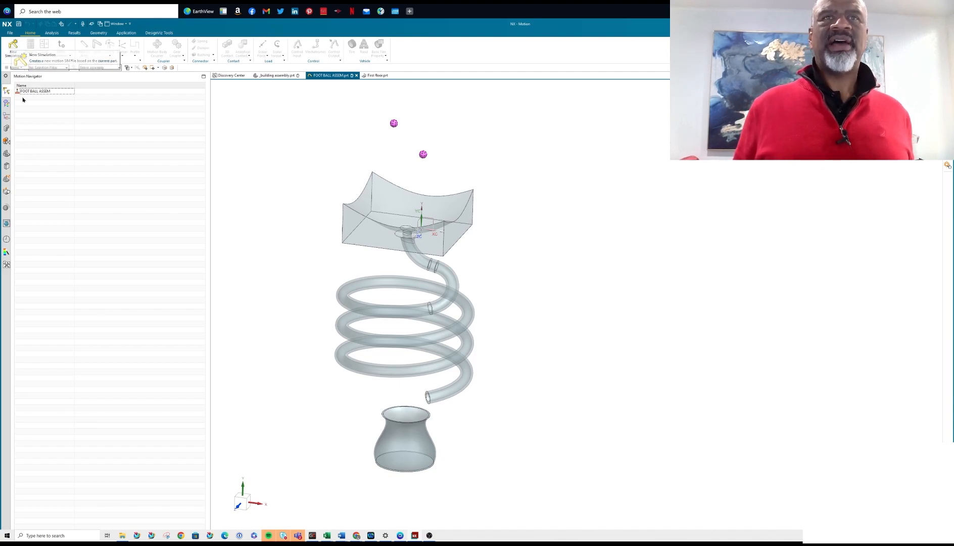
click(13, 46)
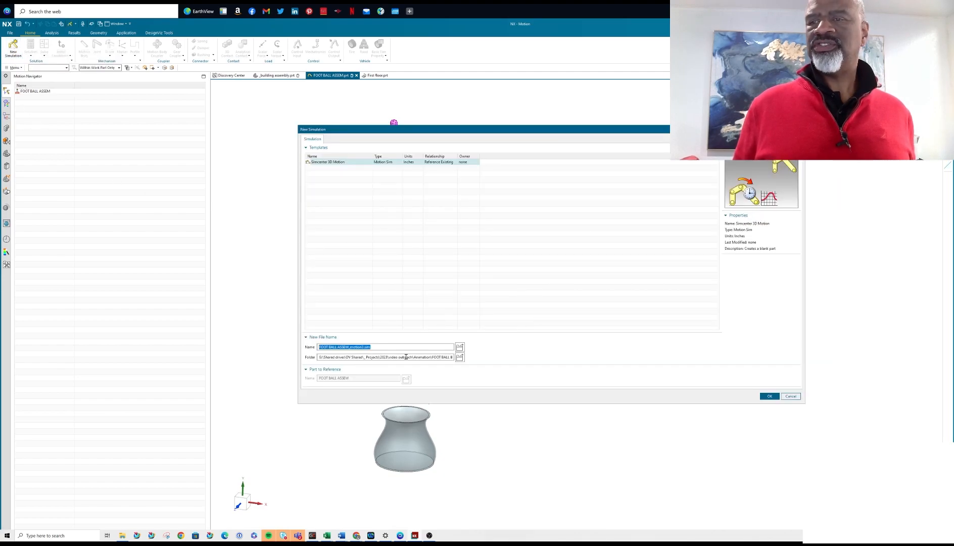
click(770, 396)
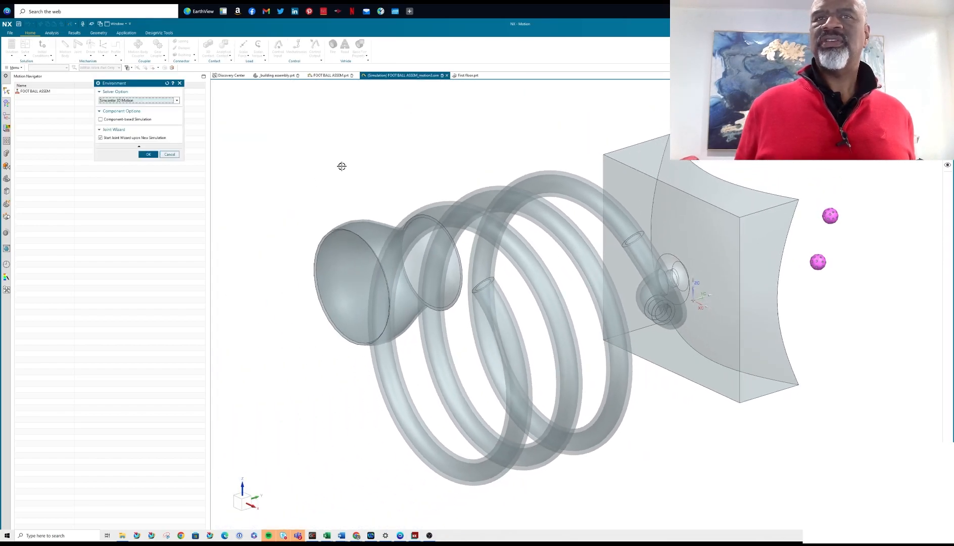
Set up the simulation environment with the Simcenter 3D Motion solver, leaving component-based simulation off and the joint wizard on.
middle_drag(342, 166, 352, 256)
middle_drag(528, 289, 493, 271)
scroll(552, 250, up, 1)
shift+middle_drag(536, 247, 529, 261)
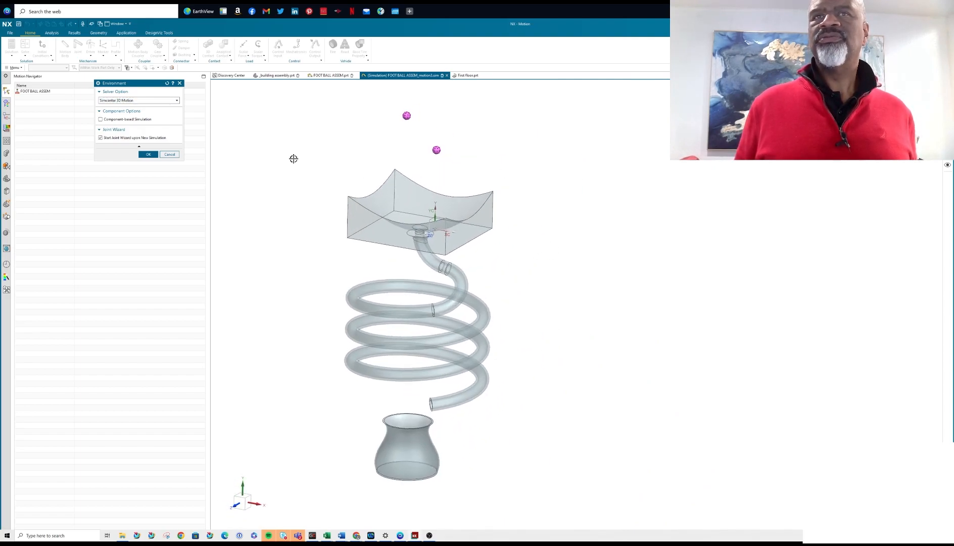
click(158, 101)
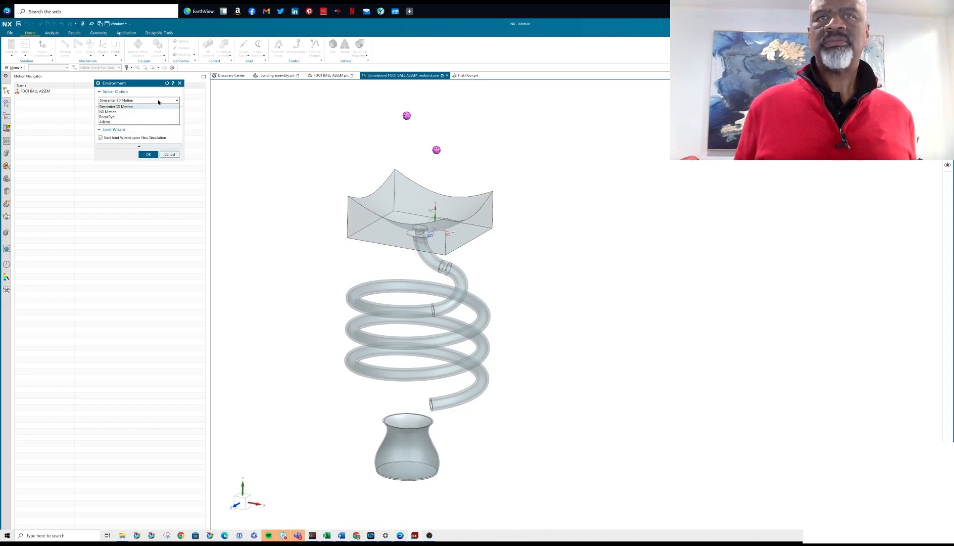
click(158, 102)
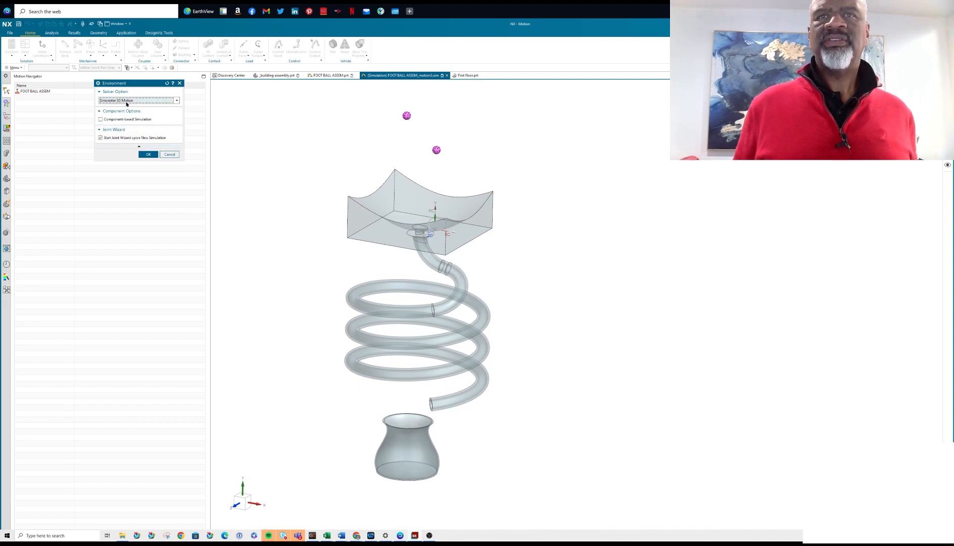
click(147, 154)
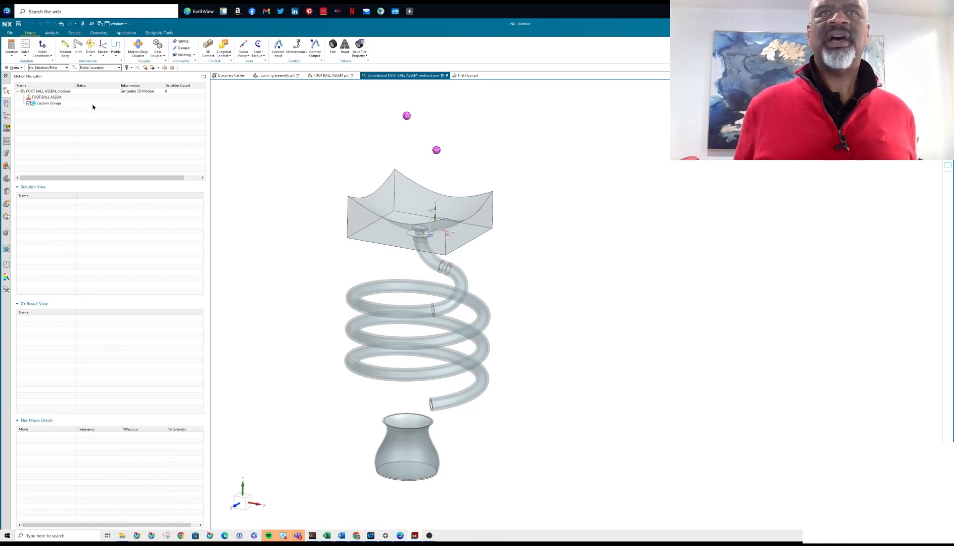
Define the upper ball as a motion body named ball_1 with automatically calculated mass and inertia values.
click(45, 49)
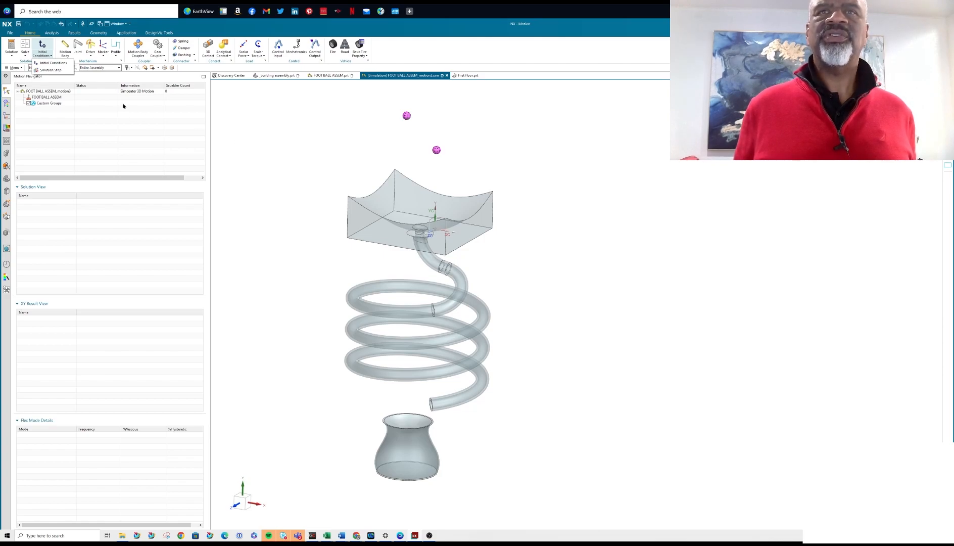
click(65, 50)
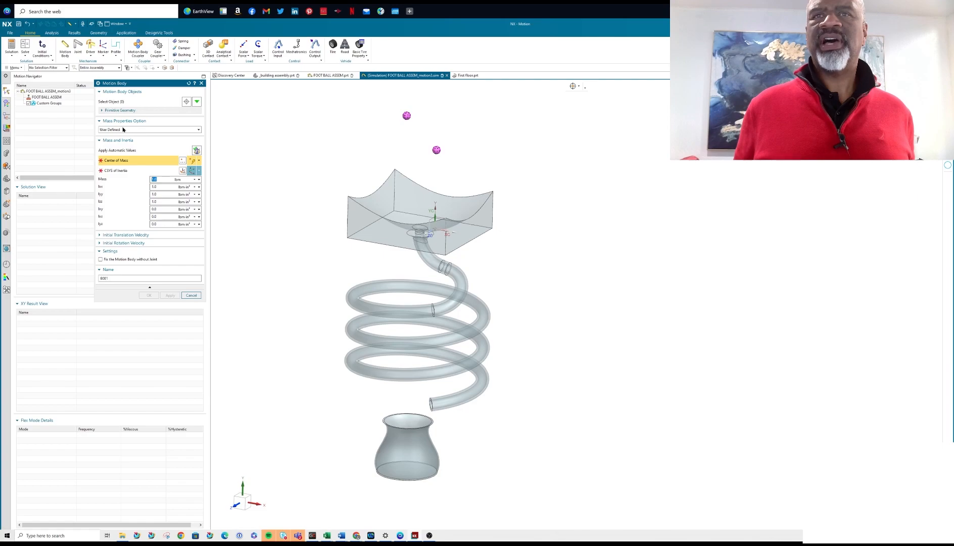
click(120, 110)
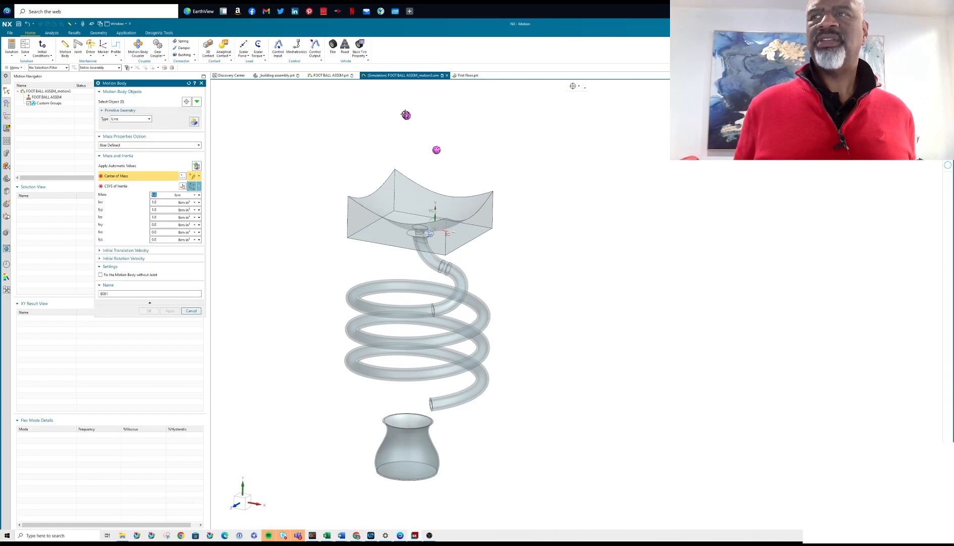
scroll(402, 112, up, 5)
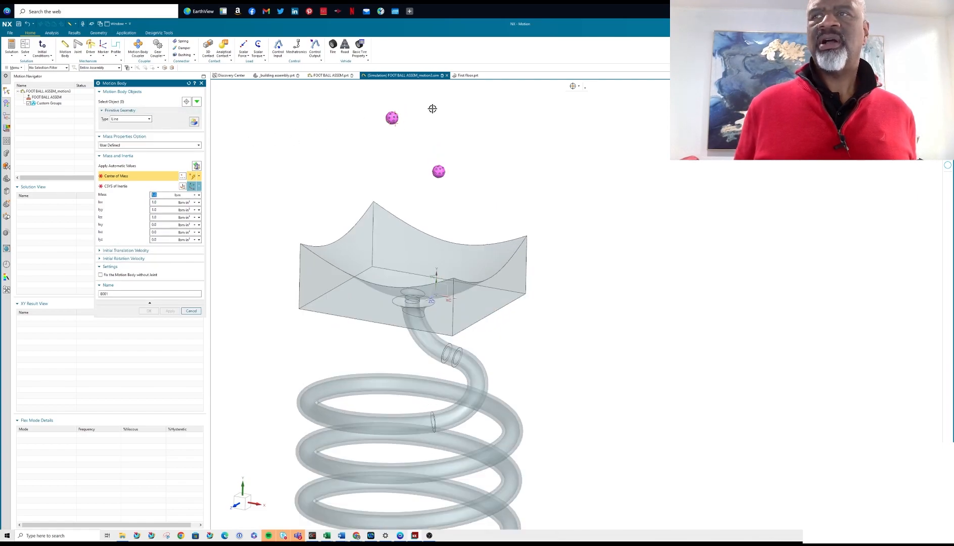
scroll(385, 118, up, 3)
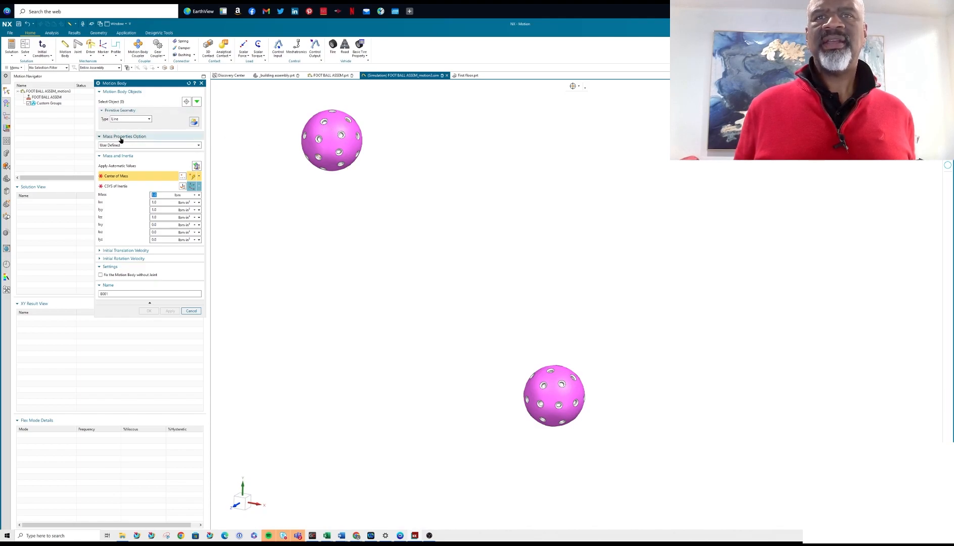
click(115, 103)
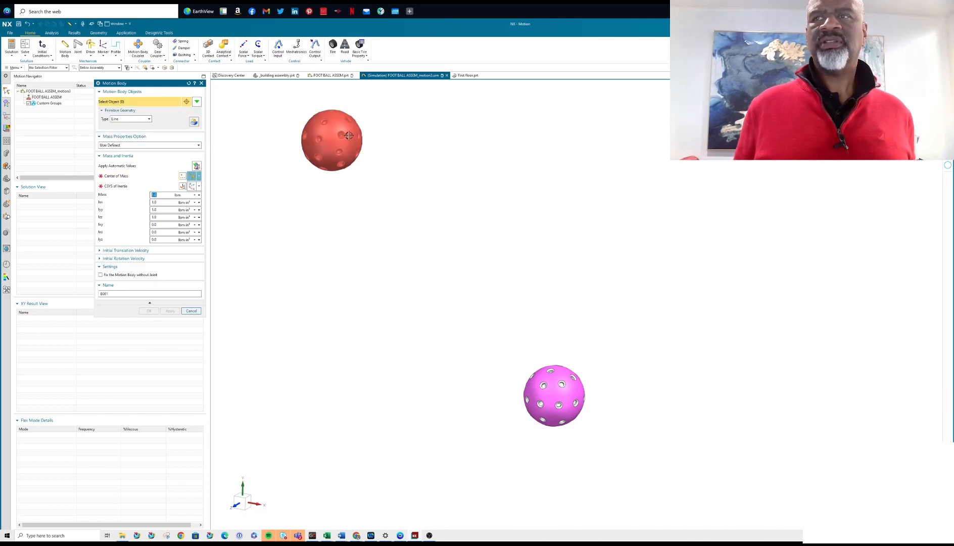
click(327, 141)
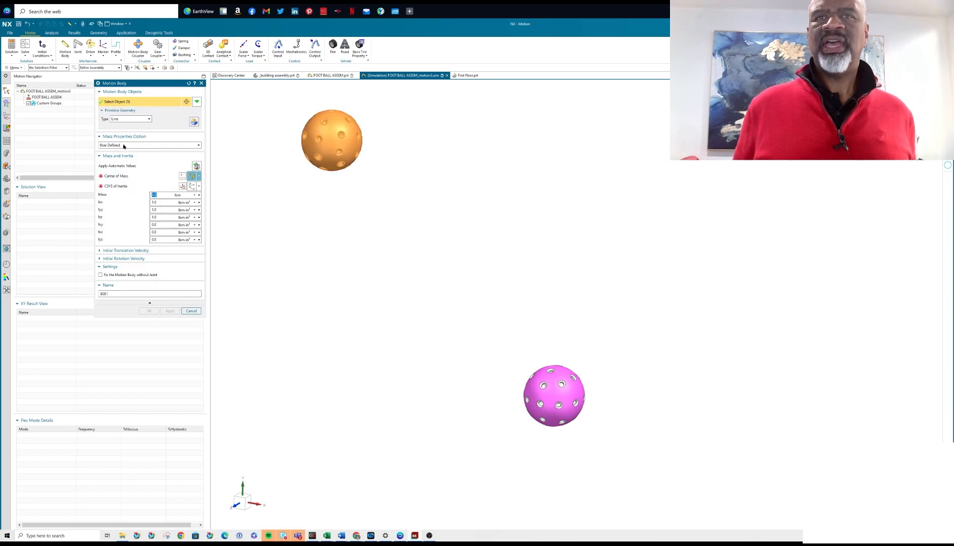
click(196, 166)
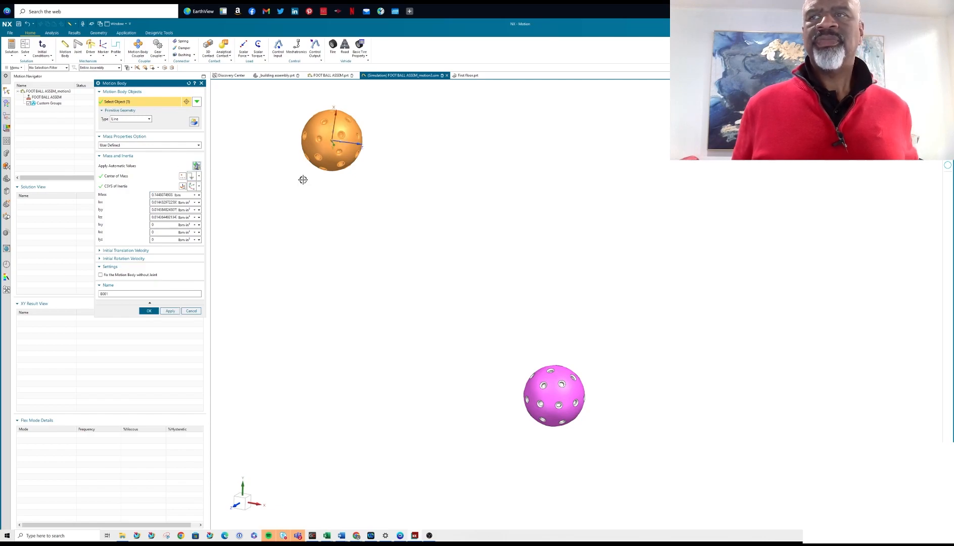
scroll(319, 202, down, 4)
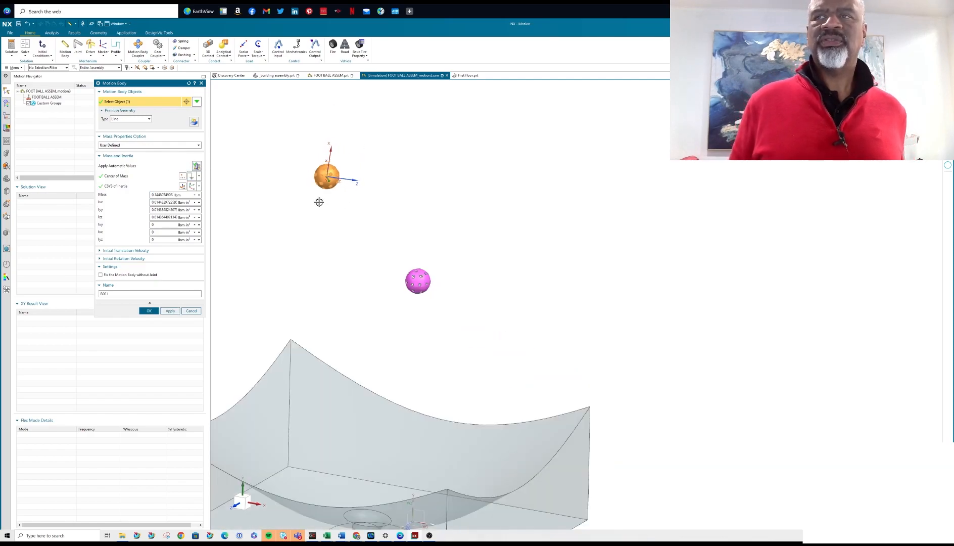
scroll(316, 195, down, 2)
scroll(319, 198, down, 1)
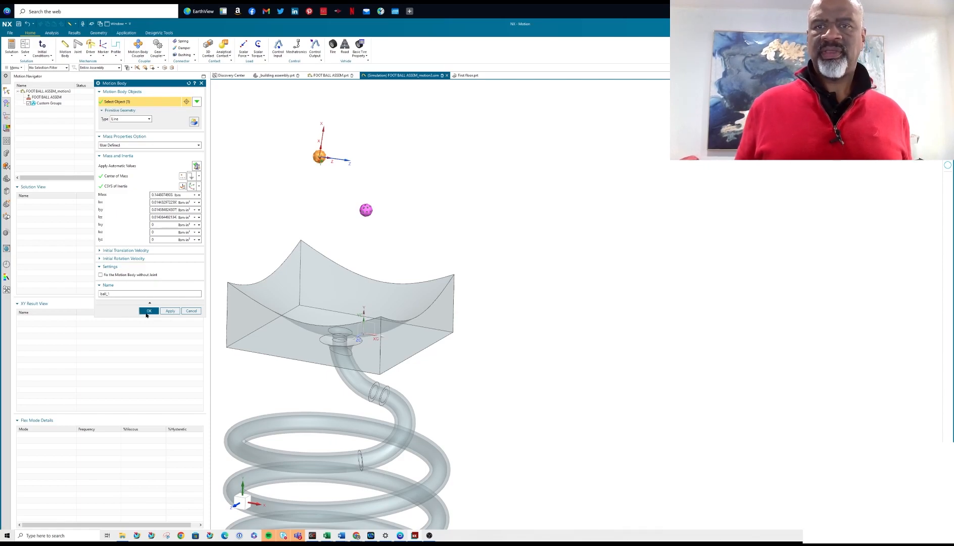
click(171, 311)
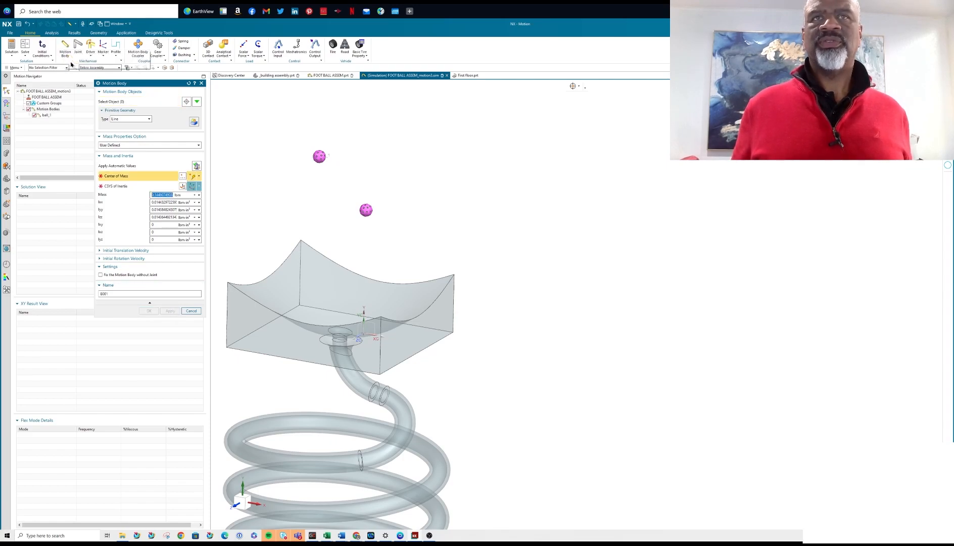
Define the lower ball as a motion body named ball_2 with automatically calculated mass and inertia values.
scroll(366, 210, up, 5)
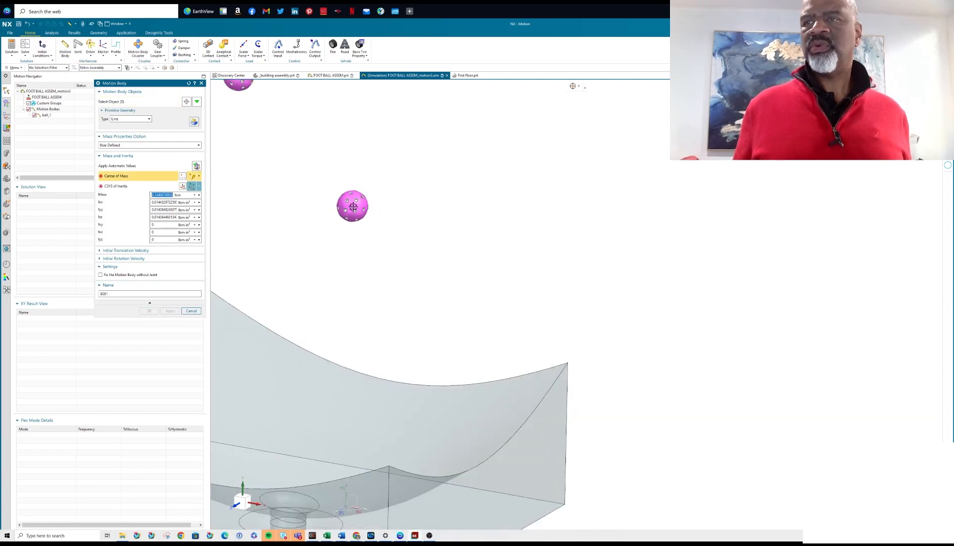
click(116, 103)
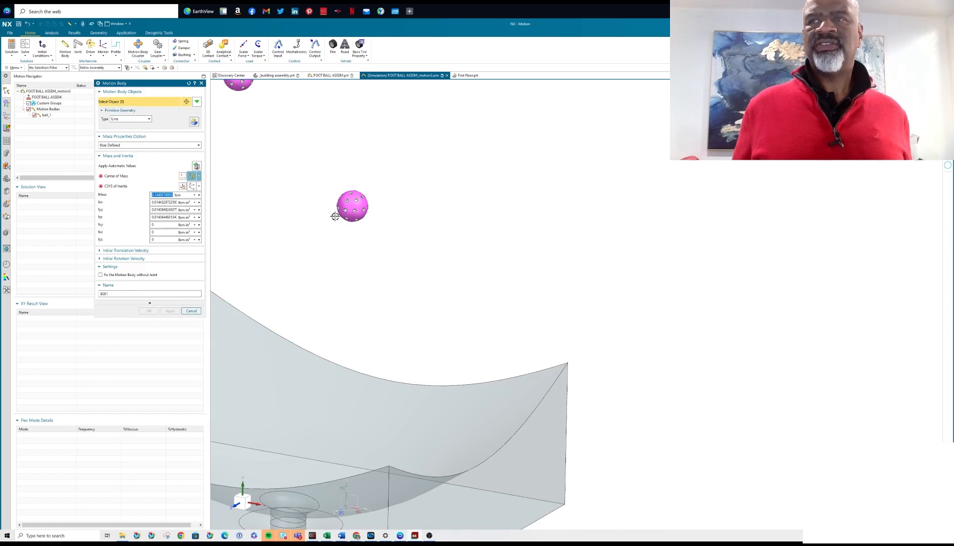
click(352, 206)
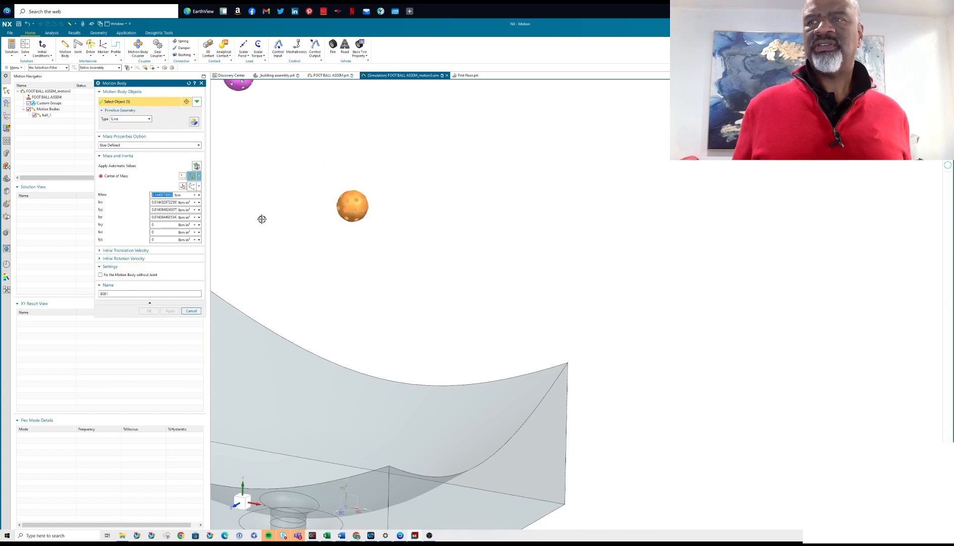
click(197, 166)
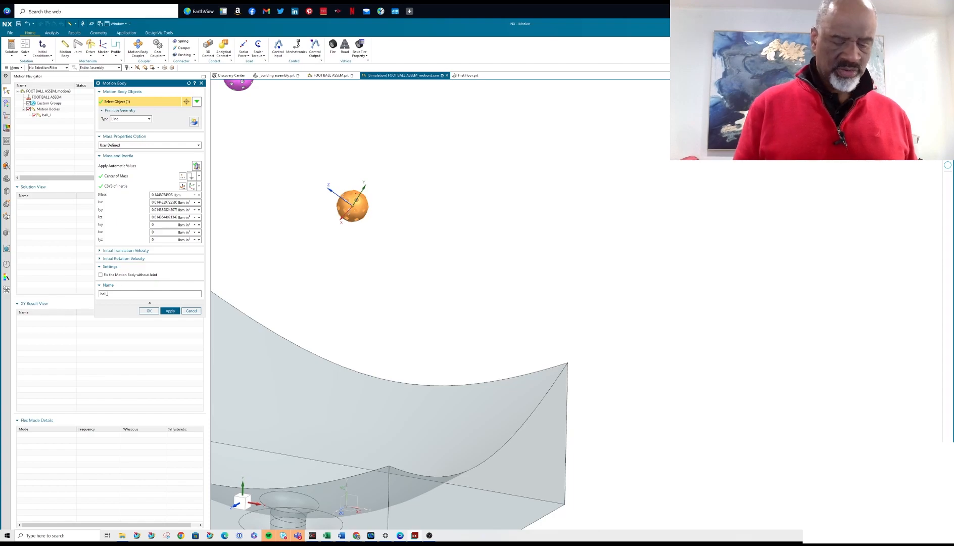
text(2)
click(148, 310)
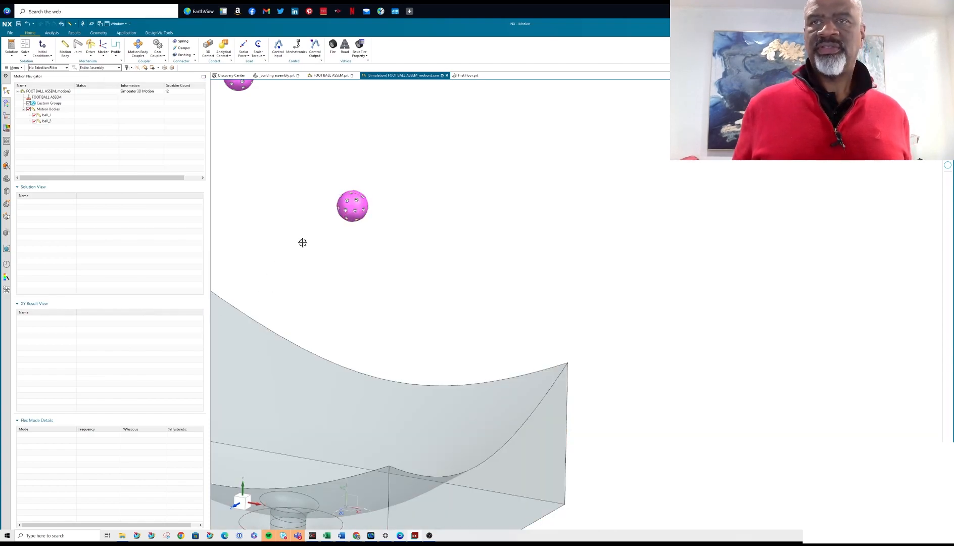
Define the combined curved table and spiral tube as a motion body named tube with automatically calculated mass and inertia values.
scroll(373, 219, down, 5)
scroll(307, 180, down, 3)
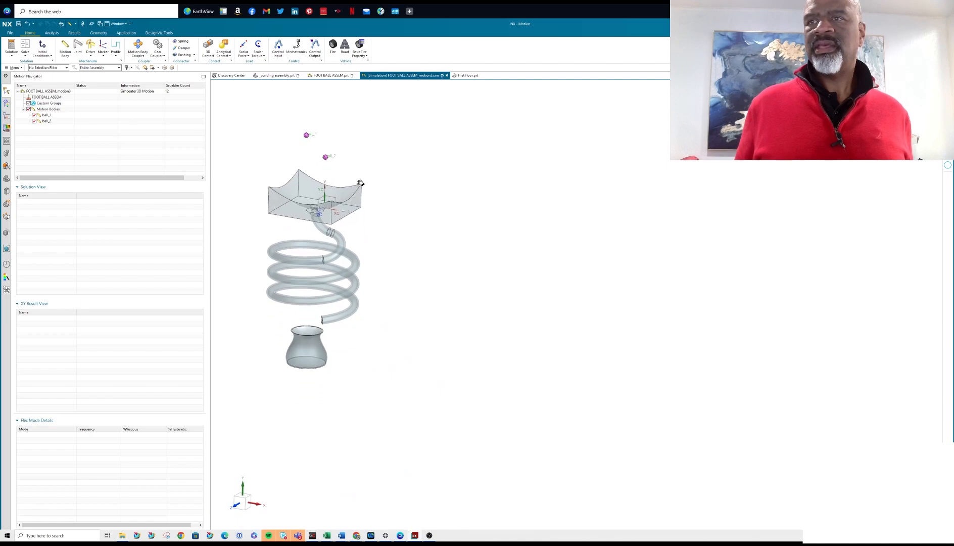
scroll(324, 135, up, 2)
scroll(308, 152, up, 1)
scroll(295, 167, down, 3)
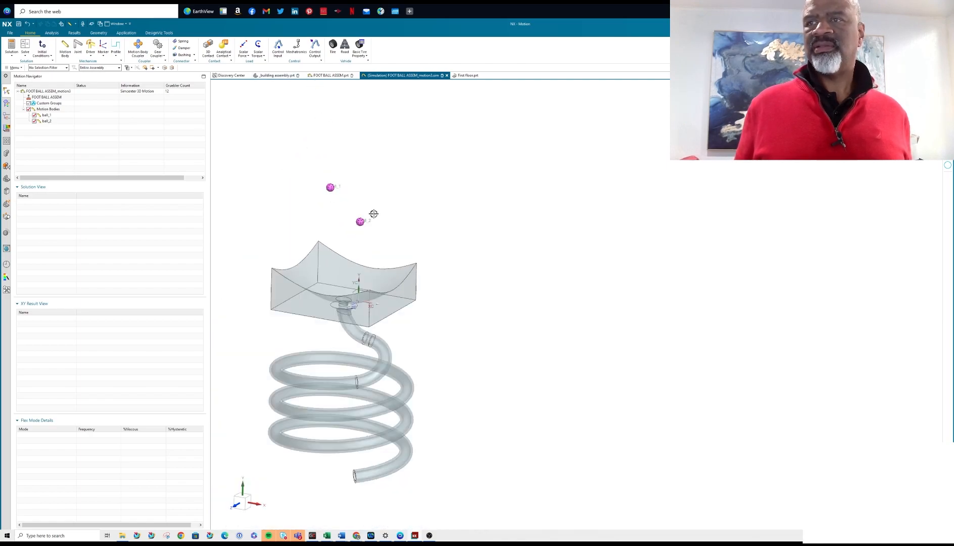
shift+middle_drag(385, 182, 377, 126)
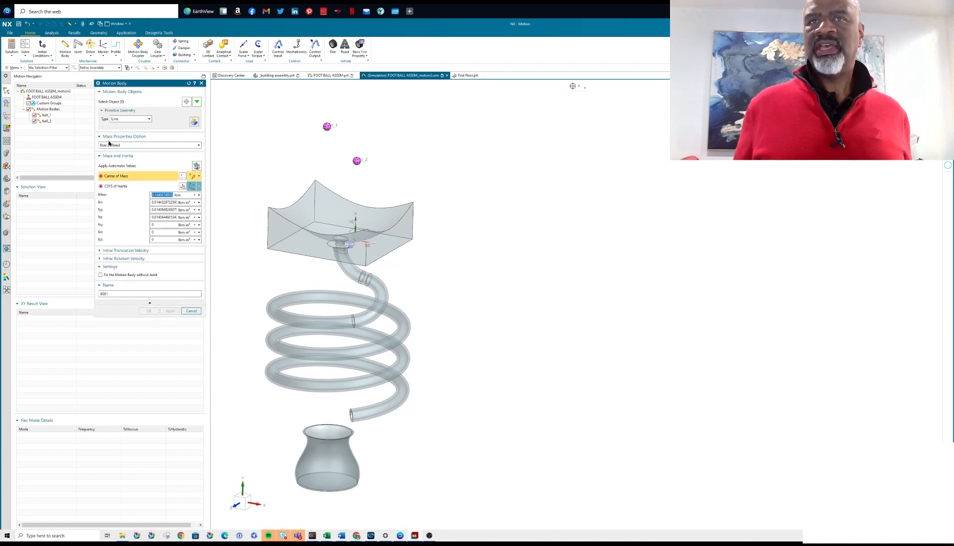
click(323, 238)
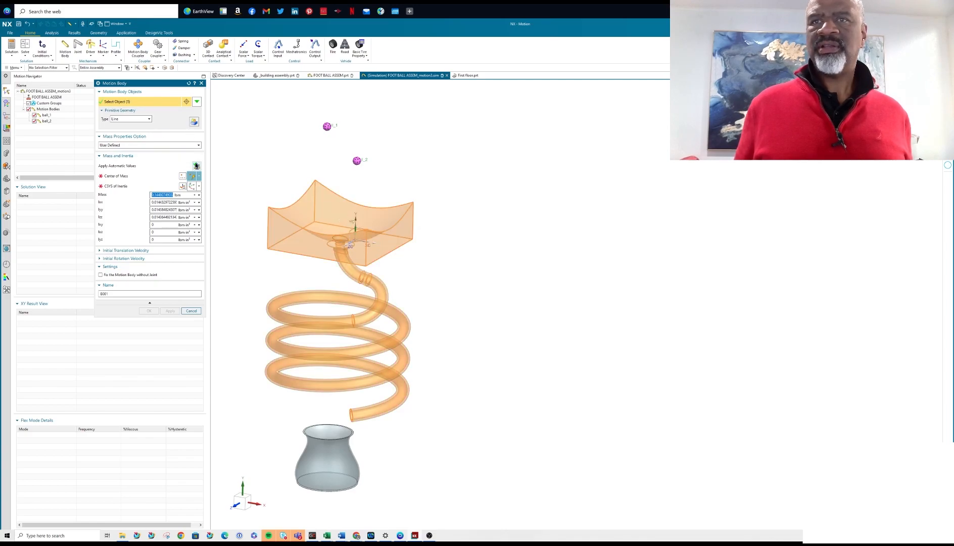
click(196, 166)
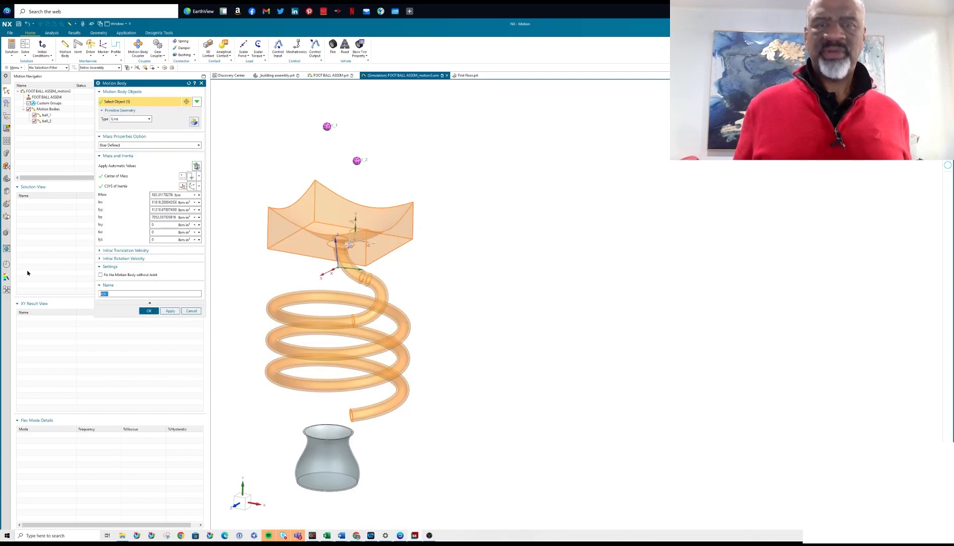
text(tube)
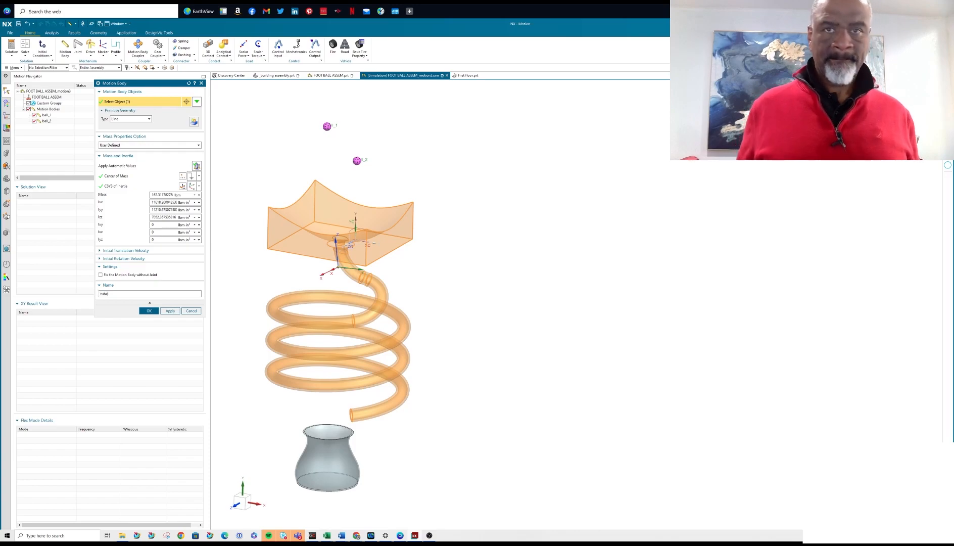
click(169, 311)
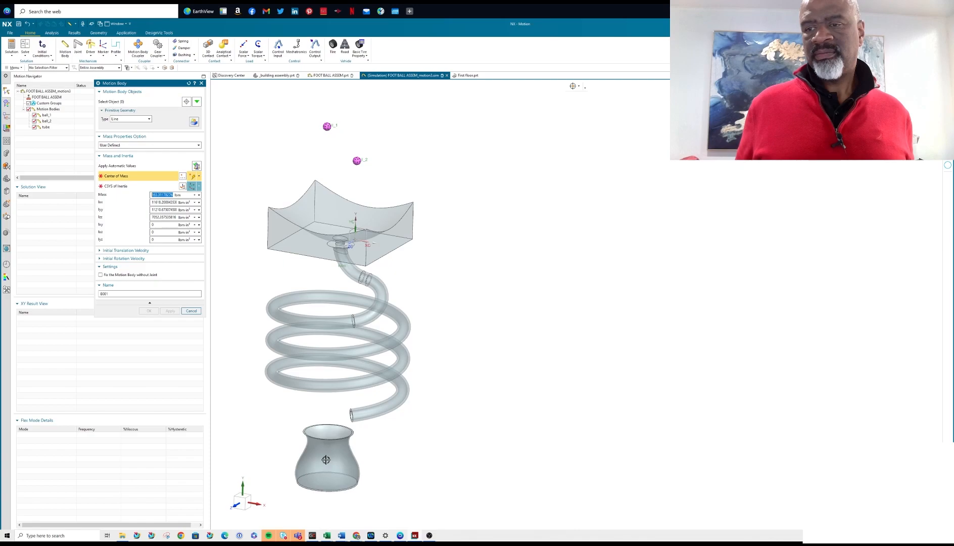
Define the cup below the tube as a motion body named Bucket with automatically calculated mass and inertia values.
click(126, 101)
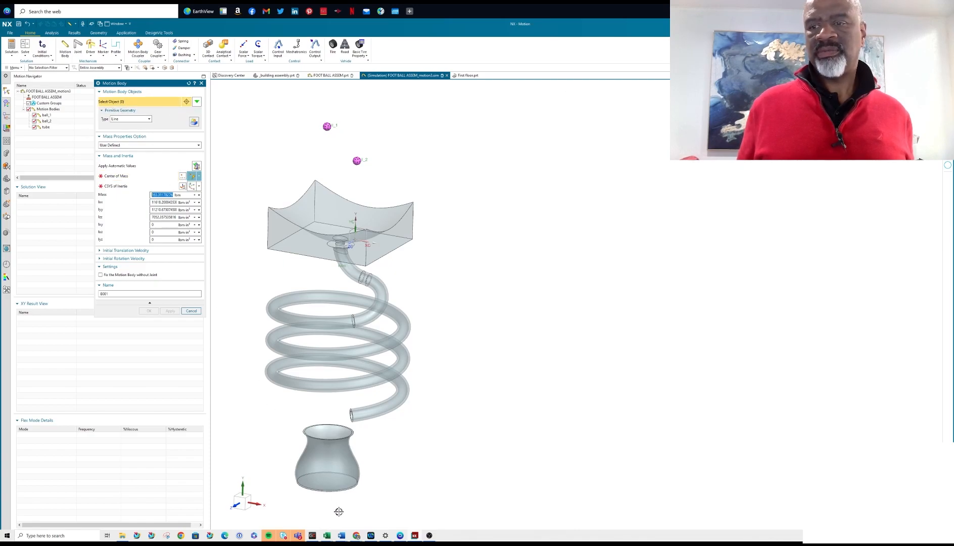
click(330, 461)
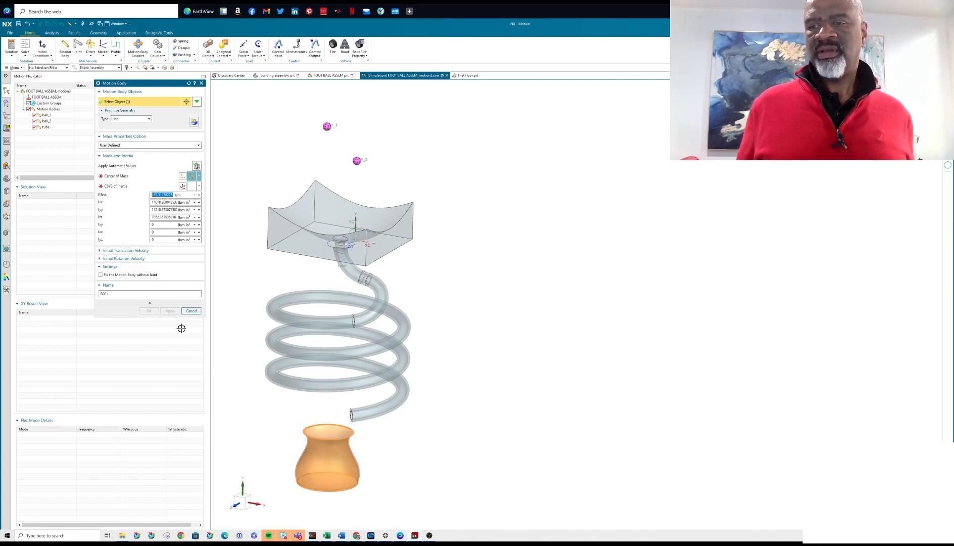
click(196, 165)
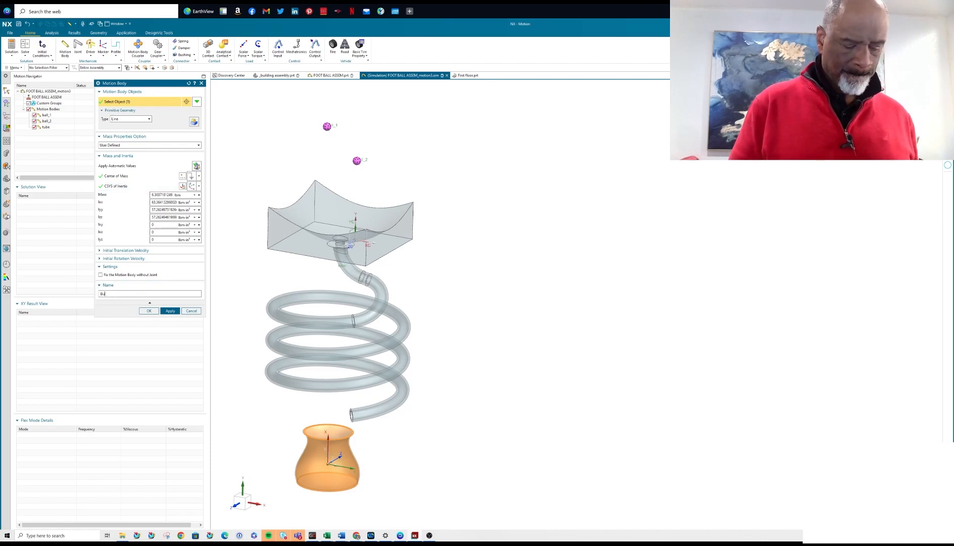
click(147, 310)
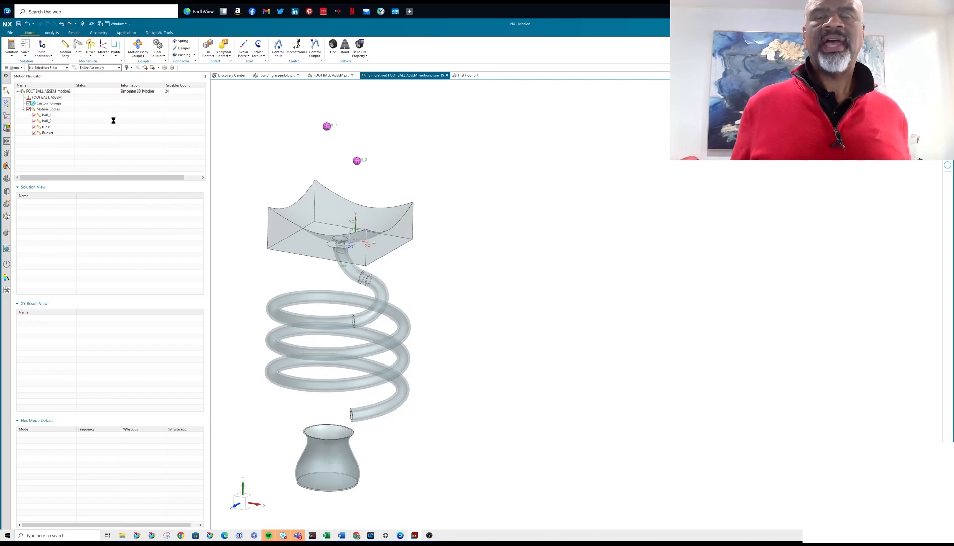
Create a fixed joint named fixed on the tube body, with its origin at the table's coordinate system and its vector pointing up along Y.
click(134, 111)
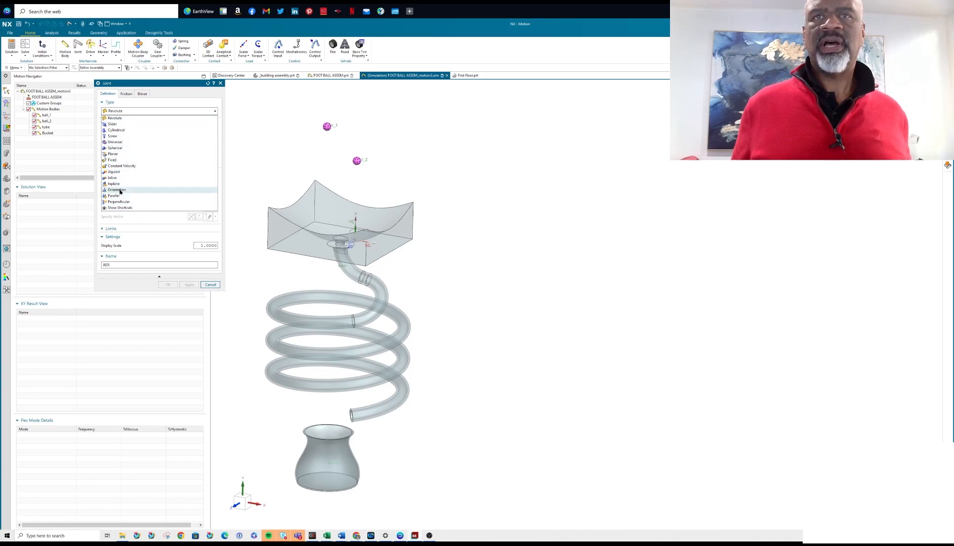
click(112, 160)
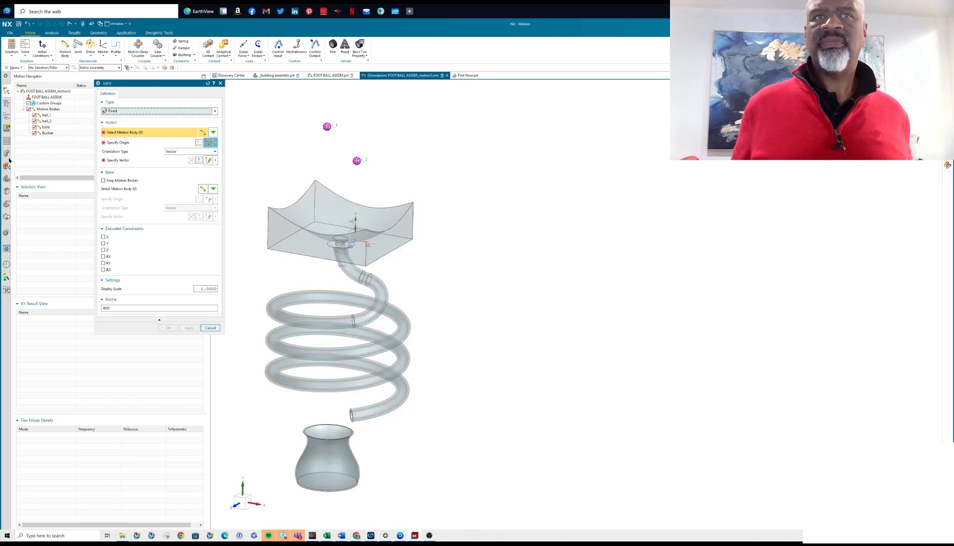
click(44, 127)
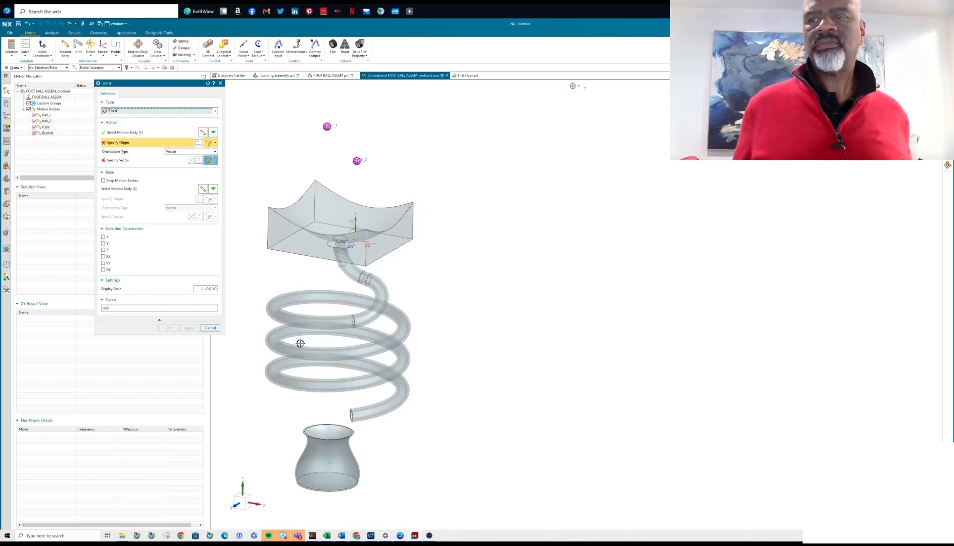
click(347, 242)
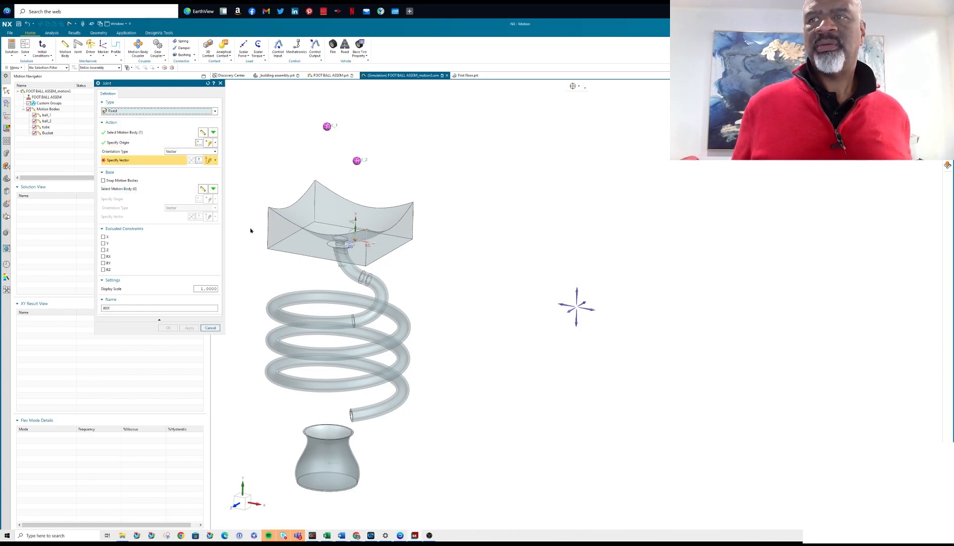
click(576, 291)
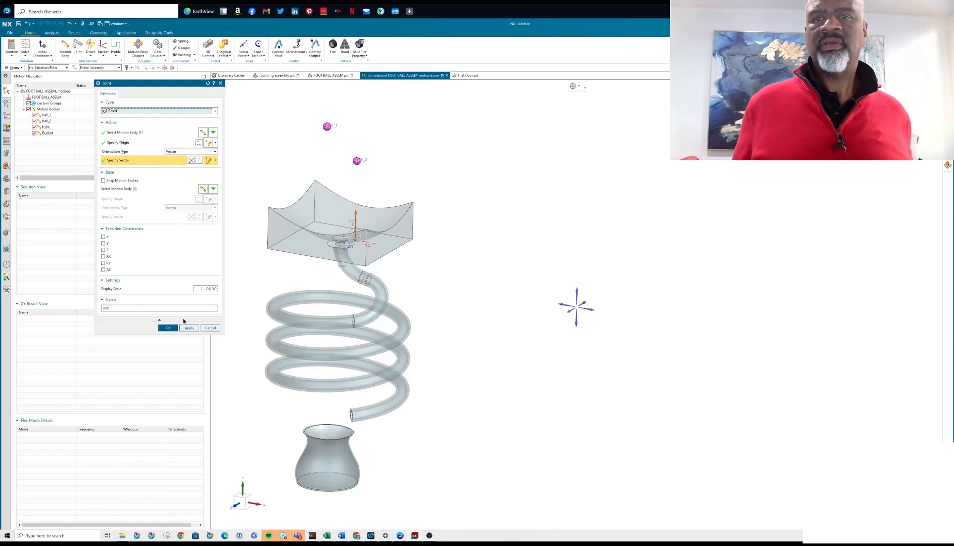
double_click(130, 308)
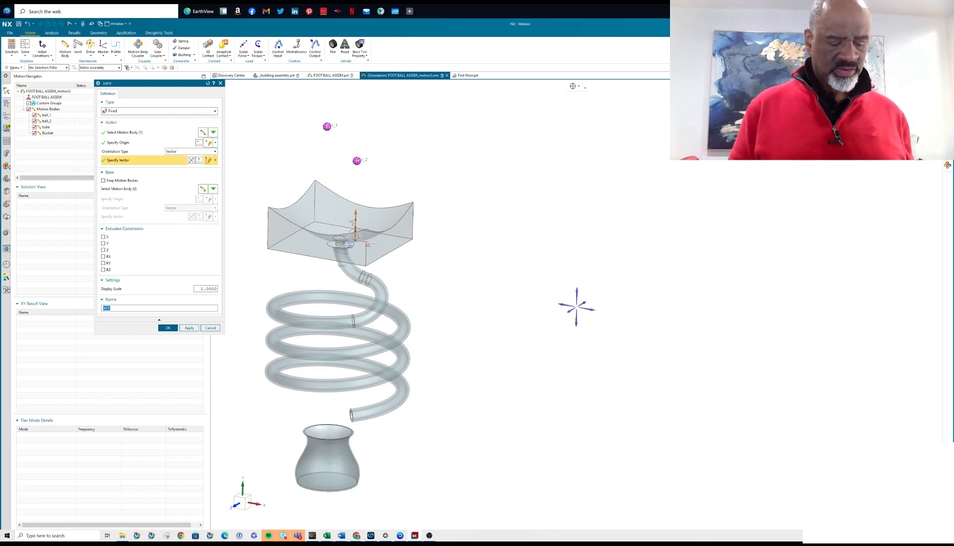
text(fixed)
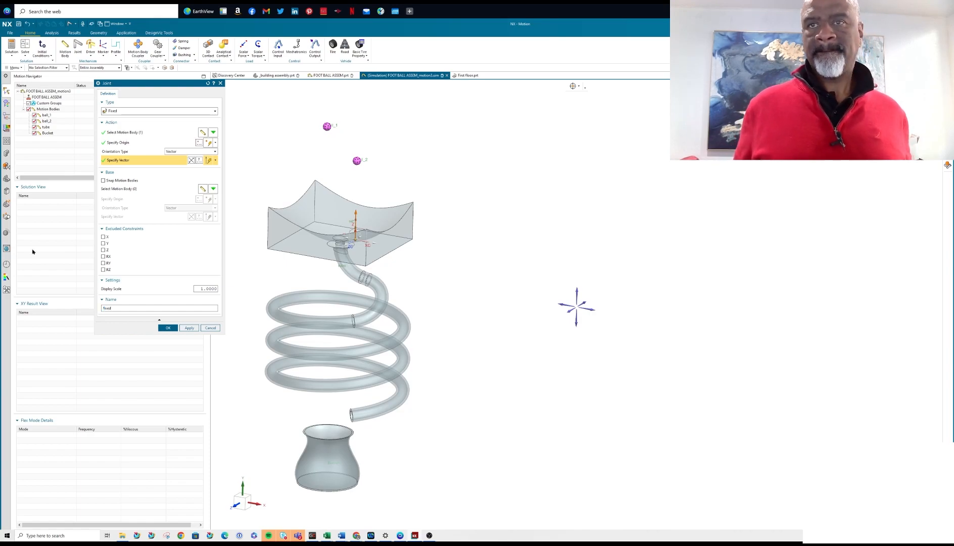
click(189, 328)
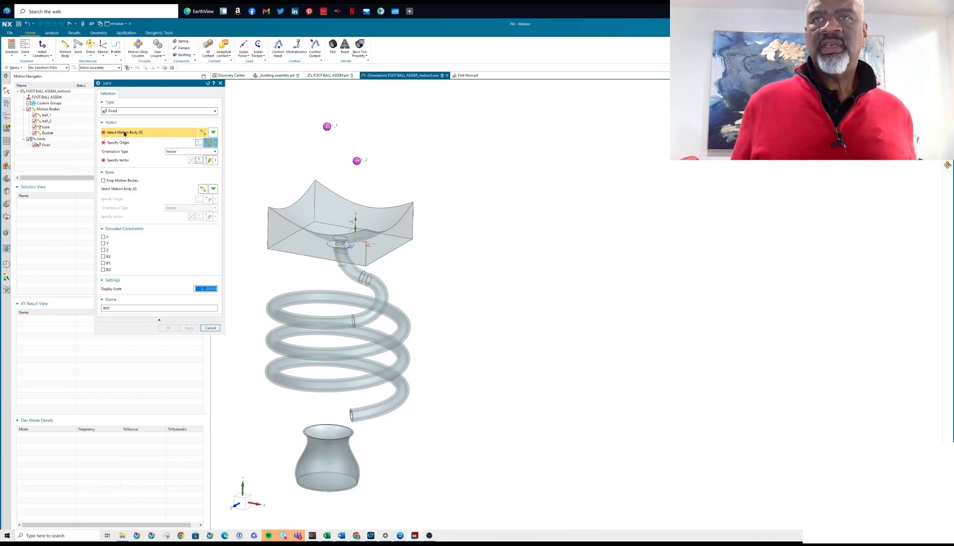
Create a fixed joint named Fixed_2 on the cup, with its origin at the table's coordinate system and its vector pointing up along Y.
click(330, 441)
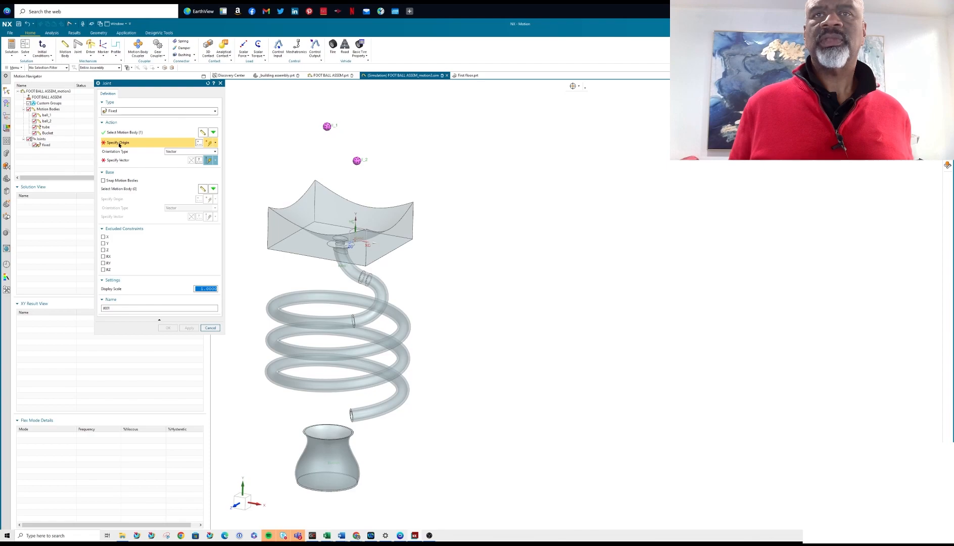
click(355, 238)
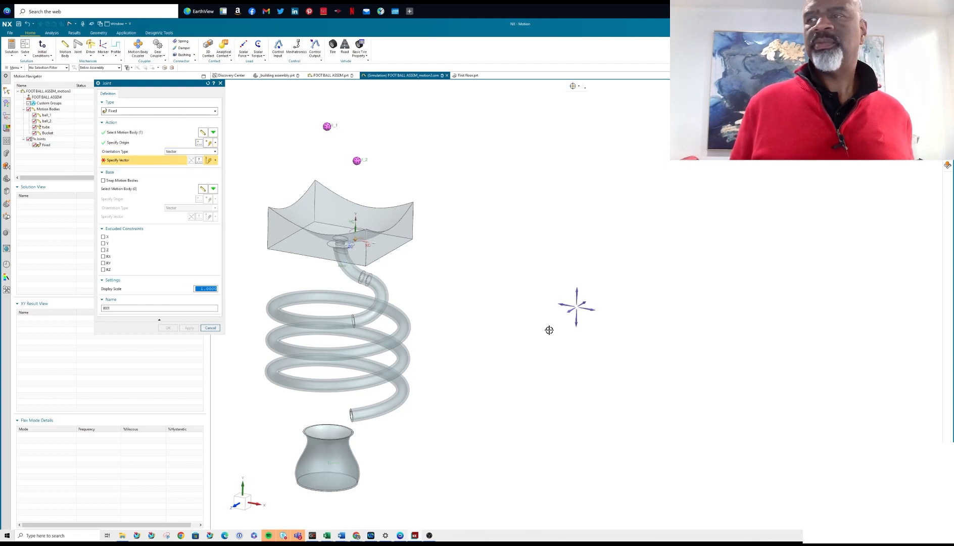
click(575, 292)
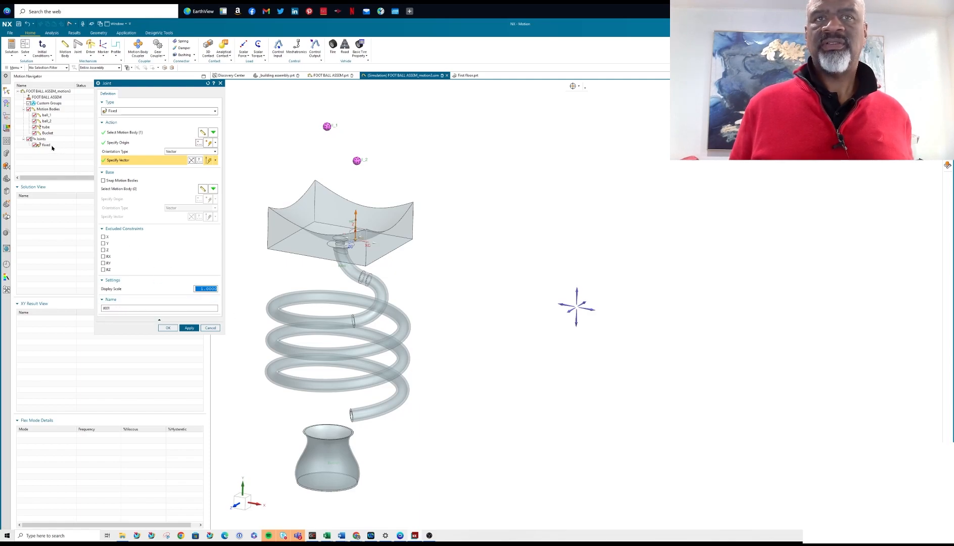
key(Tab)
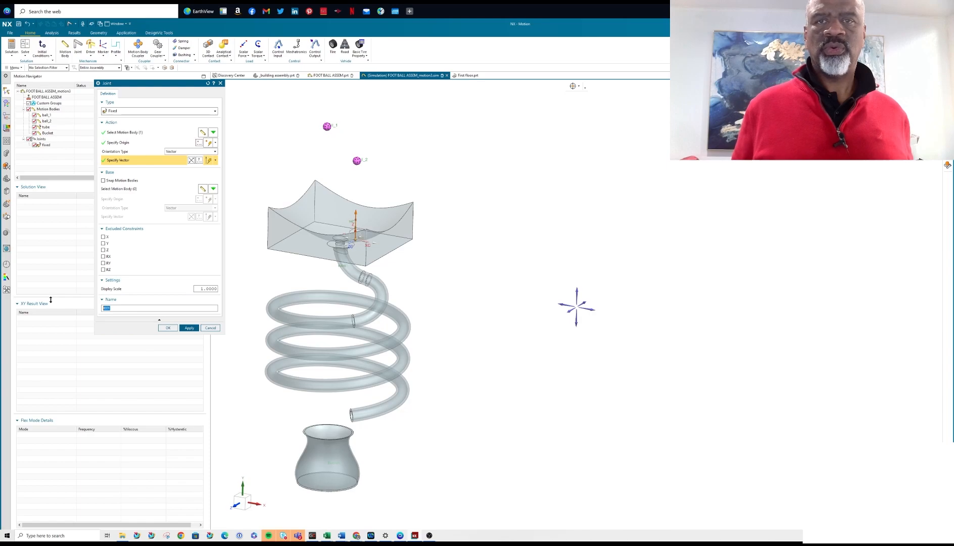
text(Fi)
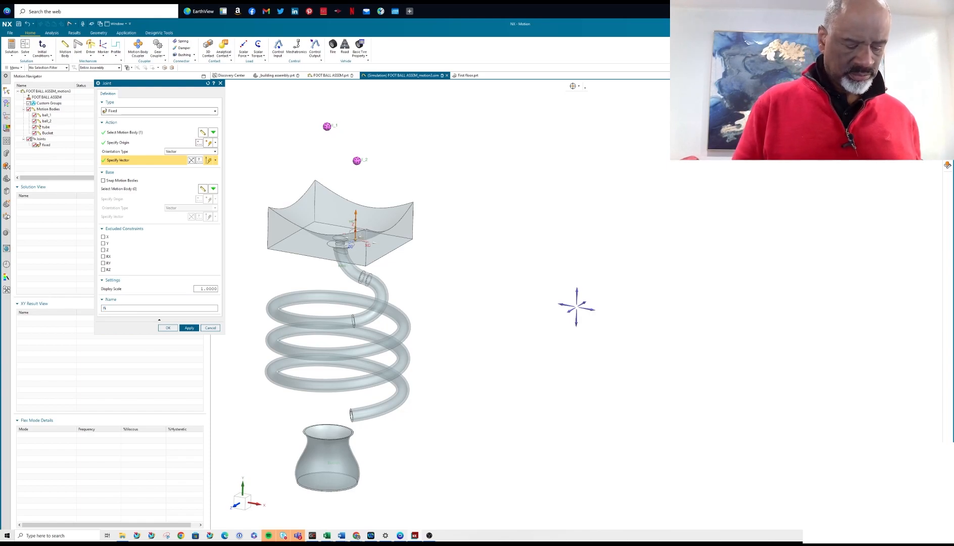
text(xed_2)
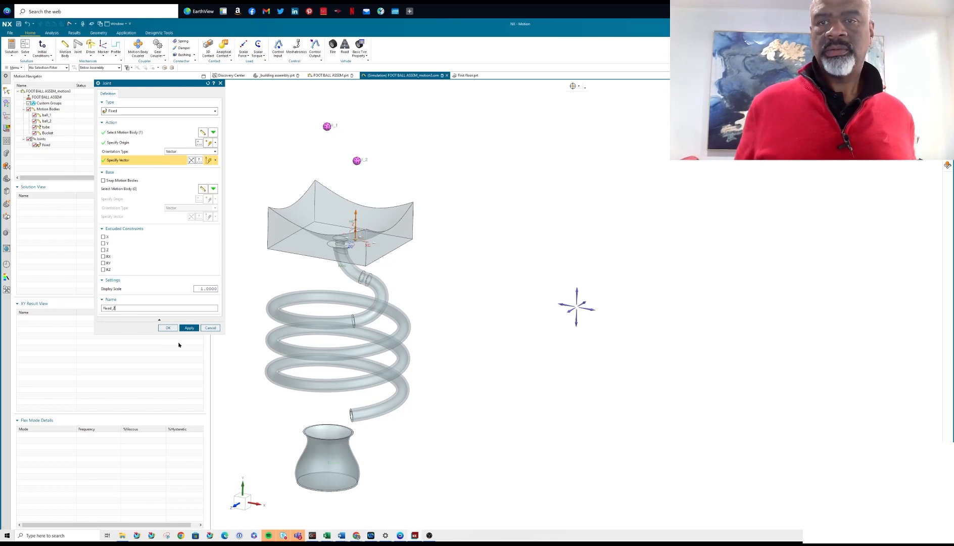
click(168, 327)
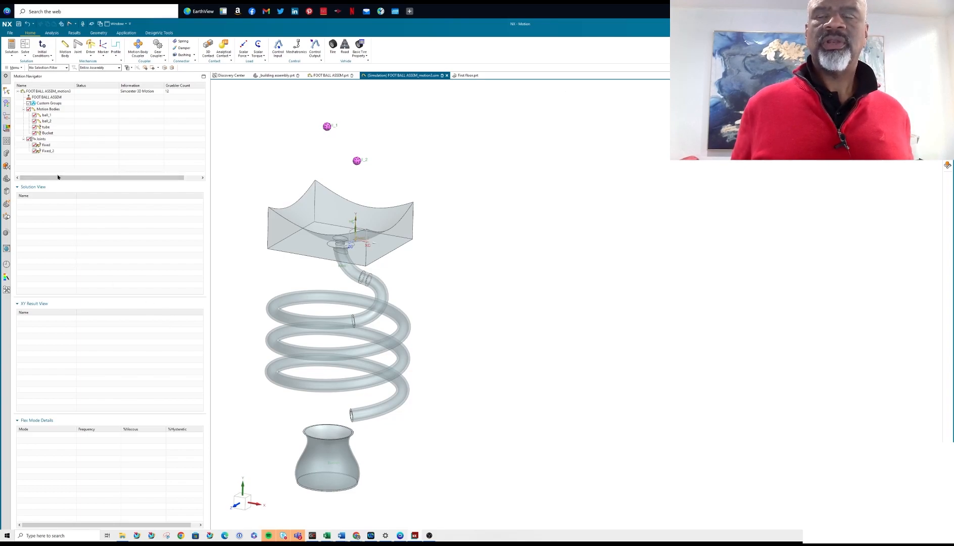
Rename the tube's fixed joint as fixed_1.
right_click(52, 145)
click(66, 162)
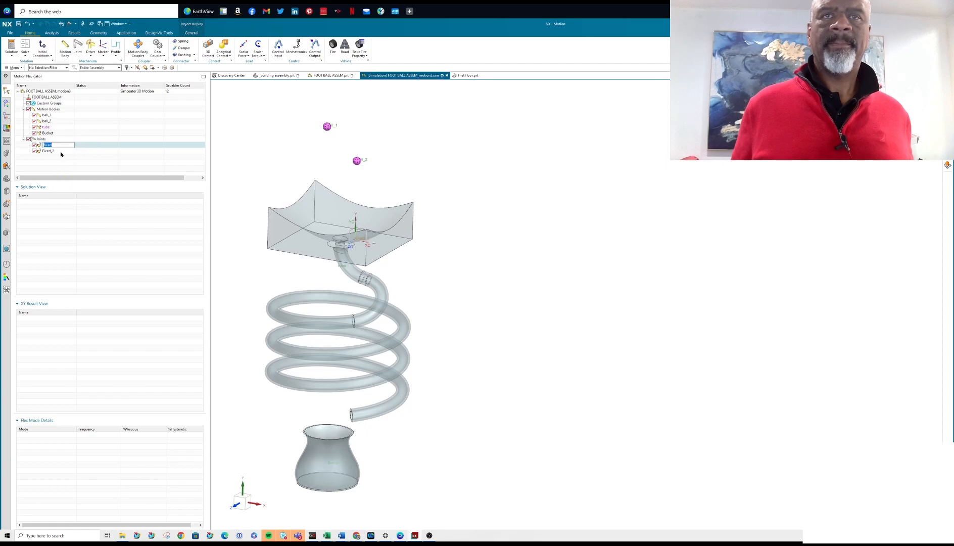
click(63, 147)
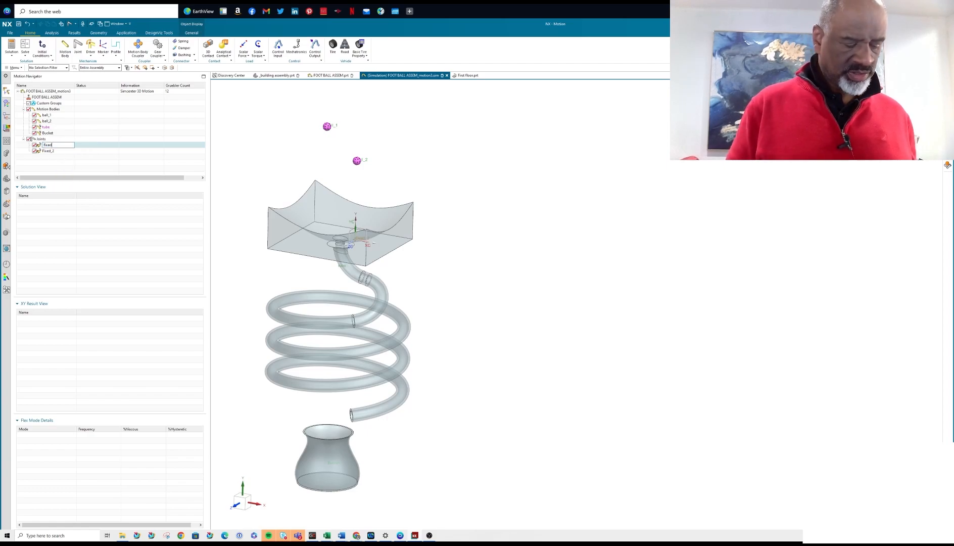
key(Return)
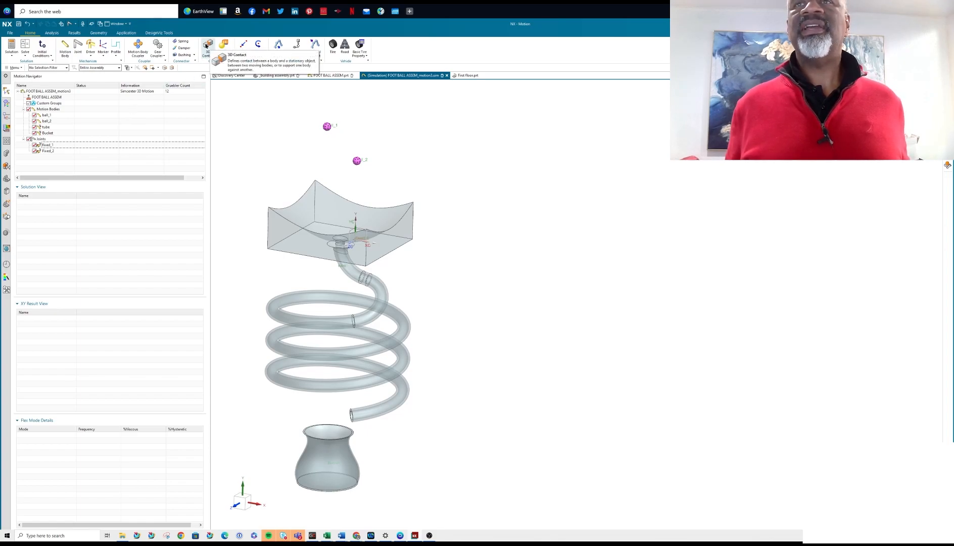
Create a CAD contact named ball_1_to_tube with the upper ball as action, the table-and-tube body as base, and material damping of 1.
click(207, 46)
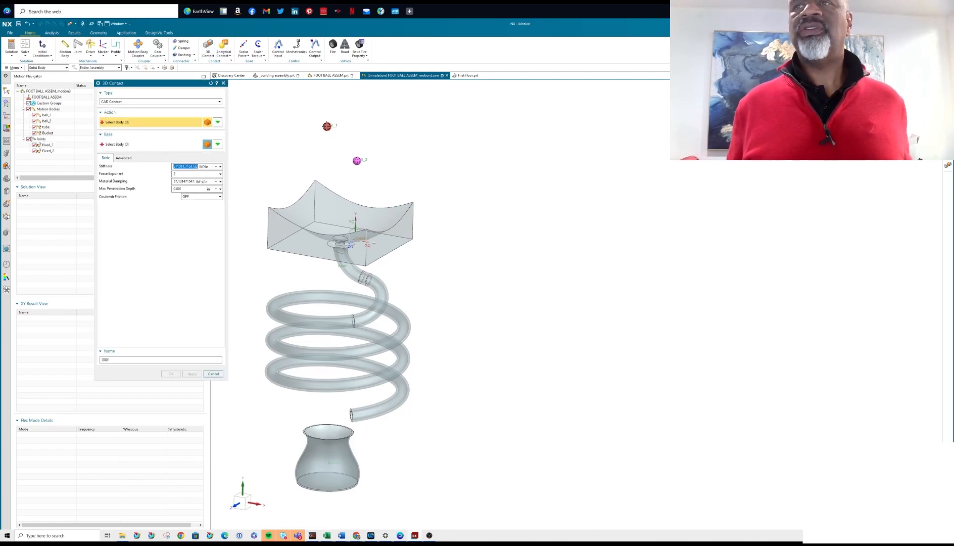
click(327, 126)
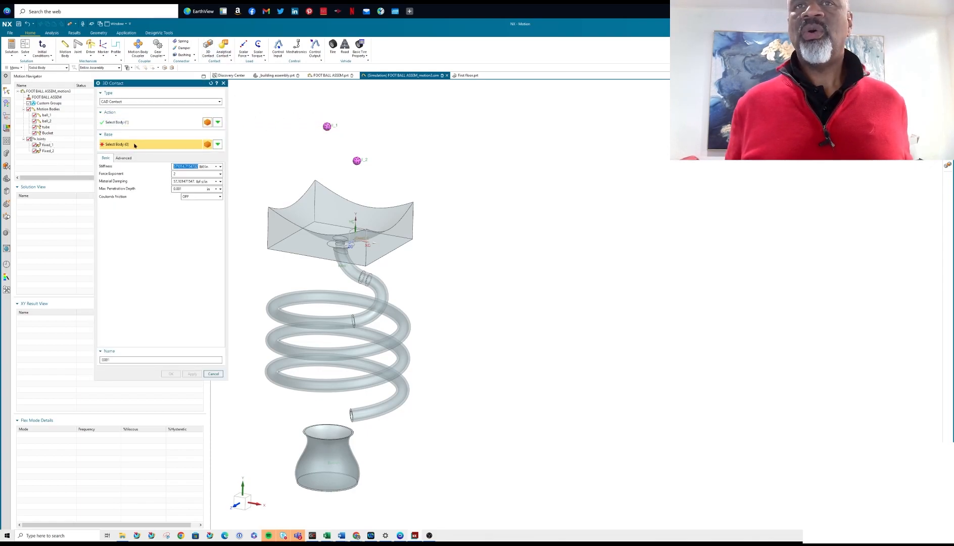
click(317, 212)
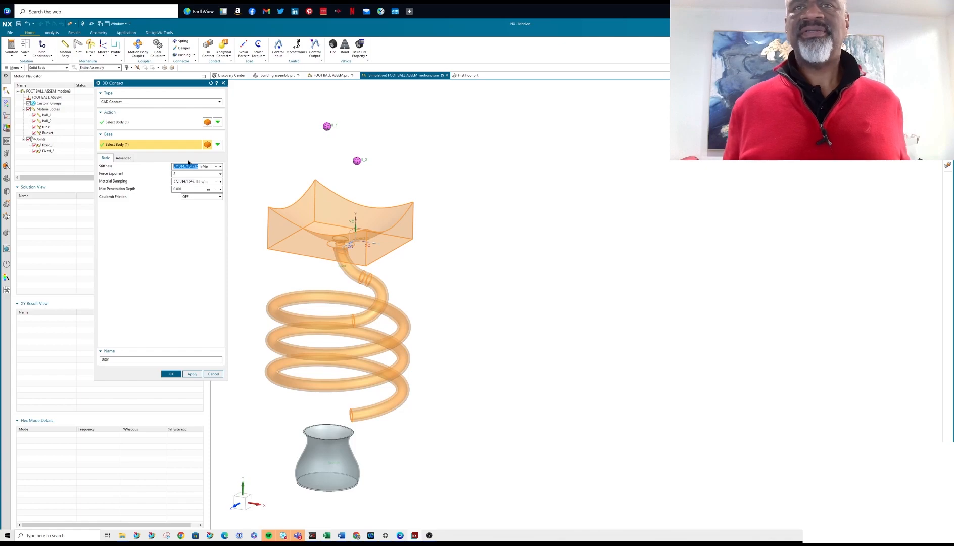
click(123, 158)
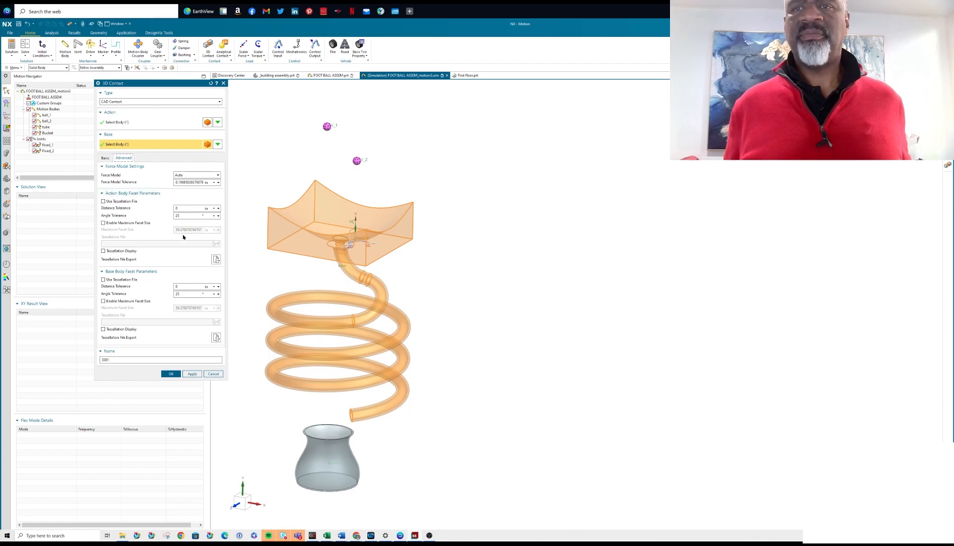
click(104, 159)
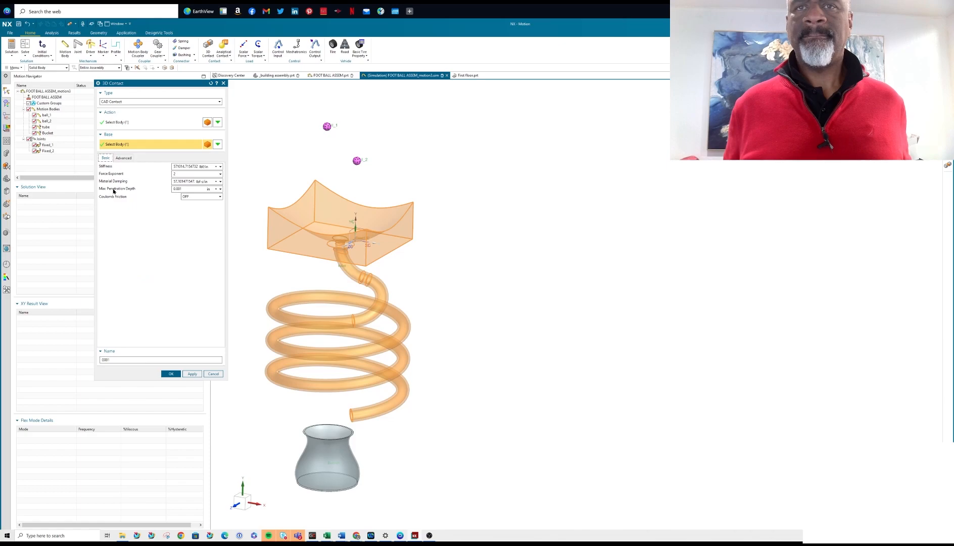
double_click(186, 182)
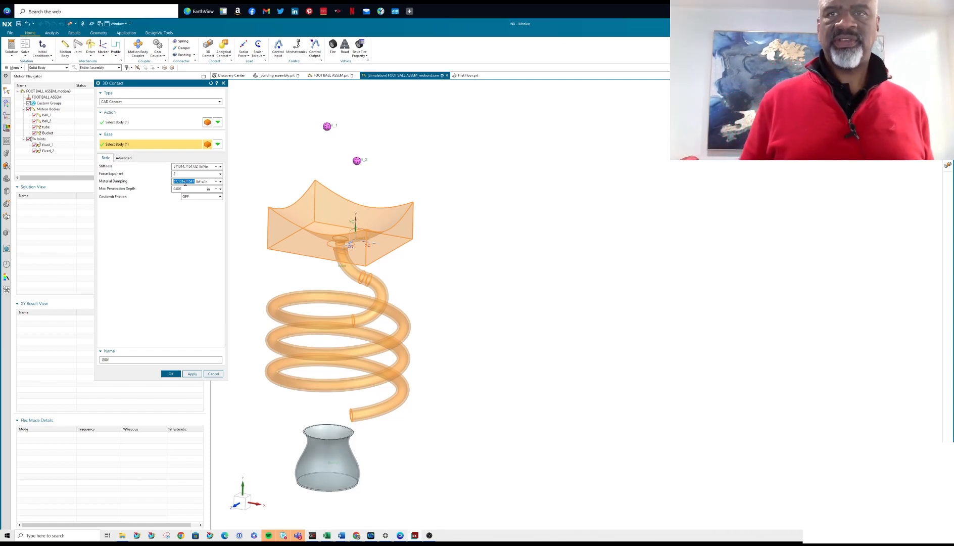
text(1)
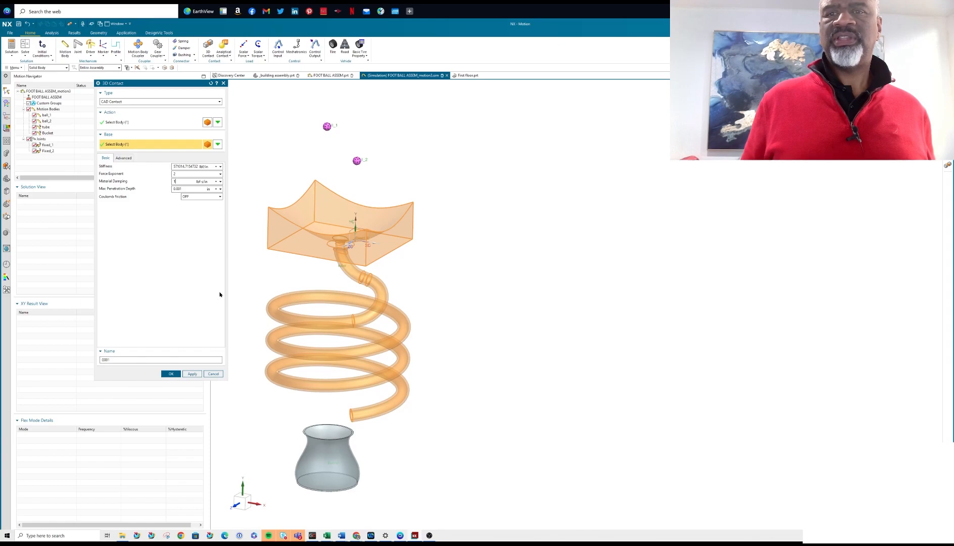
drag(116, 357, 73, 360)
text(ball_to_t)
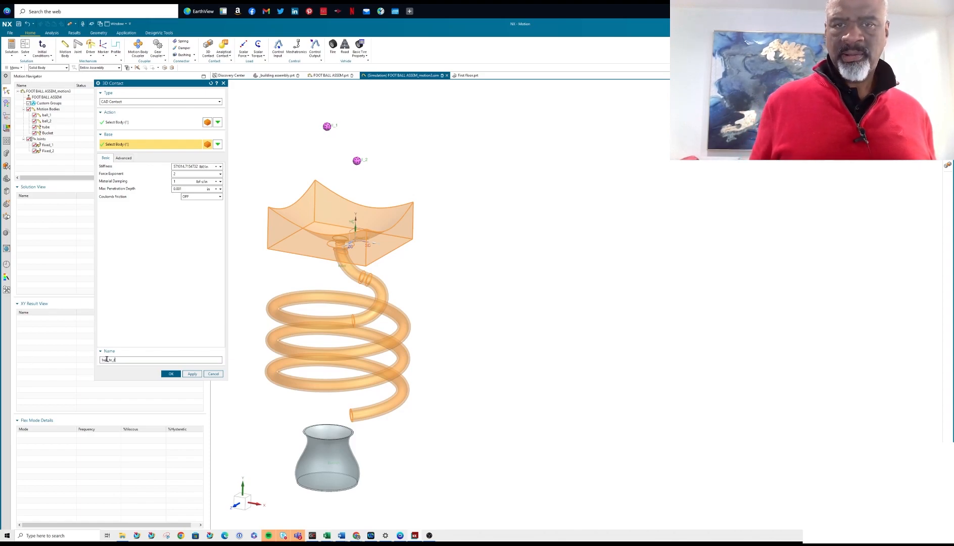
text(_1_)
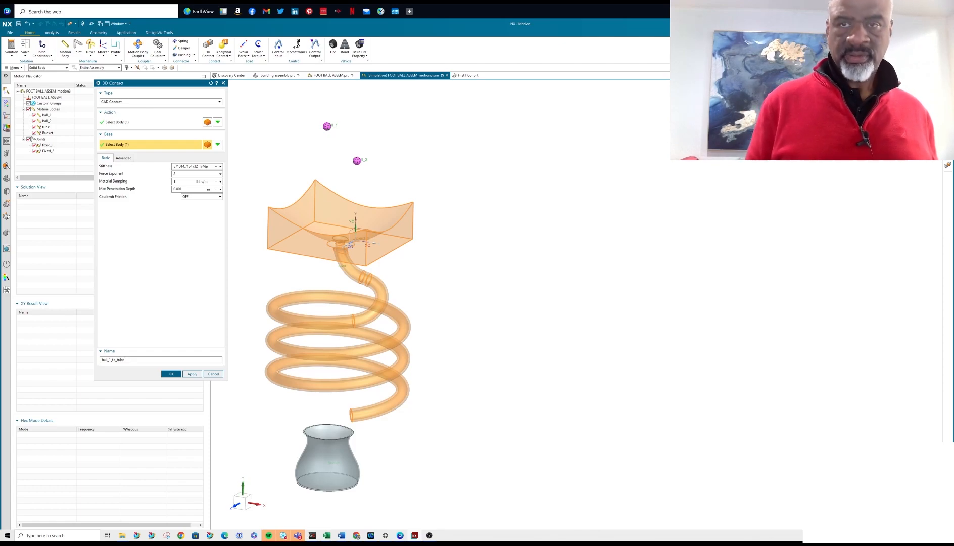
click(192, 373)
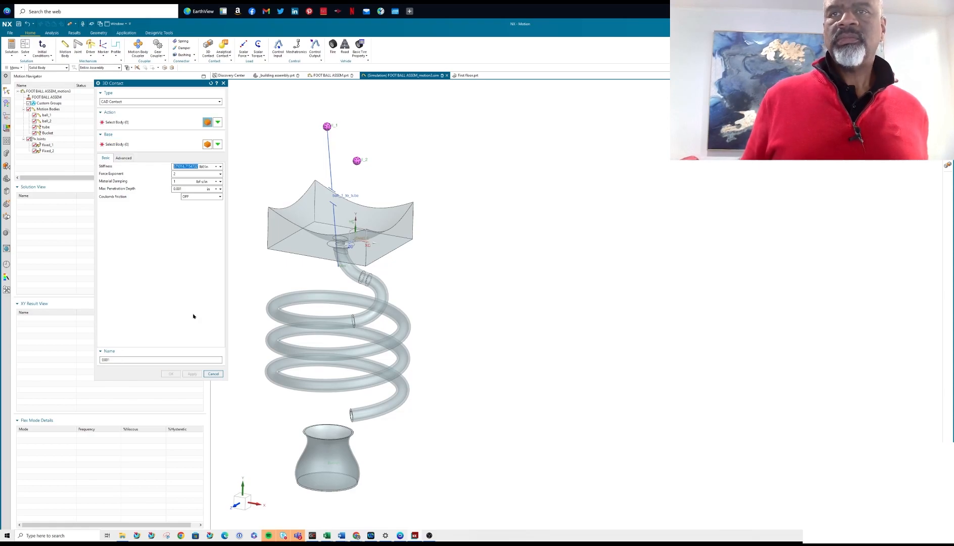
Create a CAD contact named Ball_2_to_tube with the lower ball as action and the table-and-tube body as base.
click(357, 160)
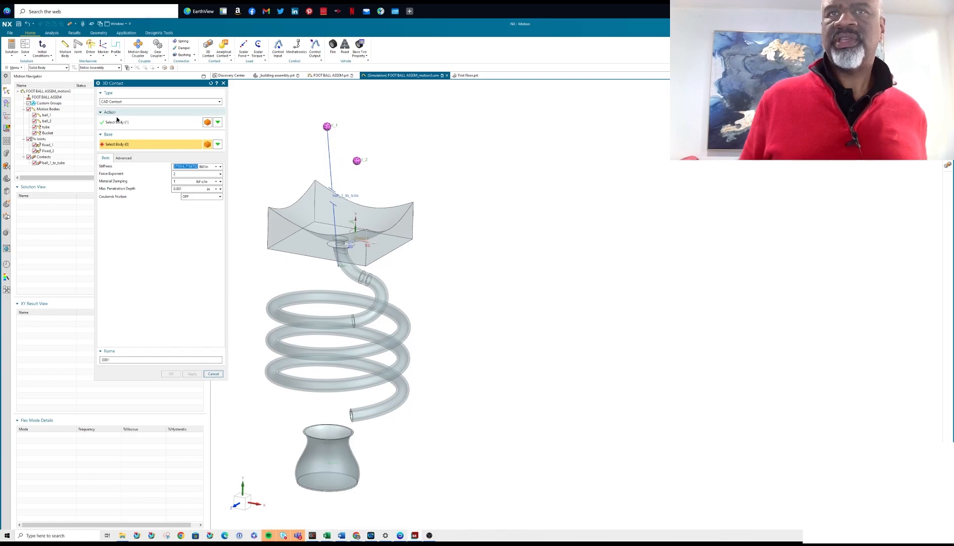
click(320, 188)
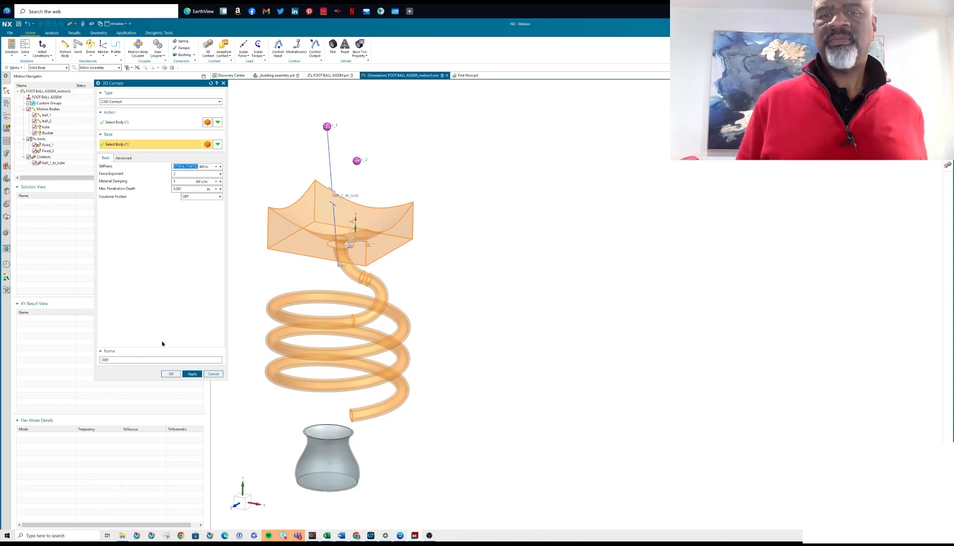
double_click(114, 359)
text(Ball_2_to_tube)
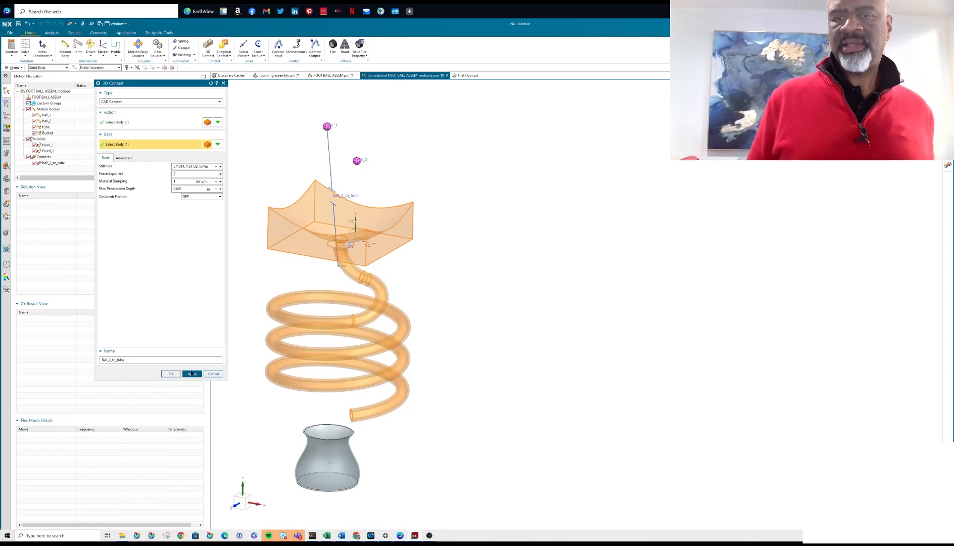
click(191, 373)
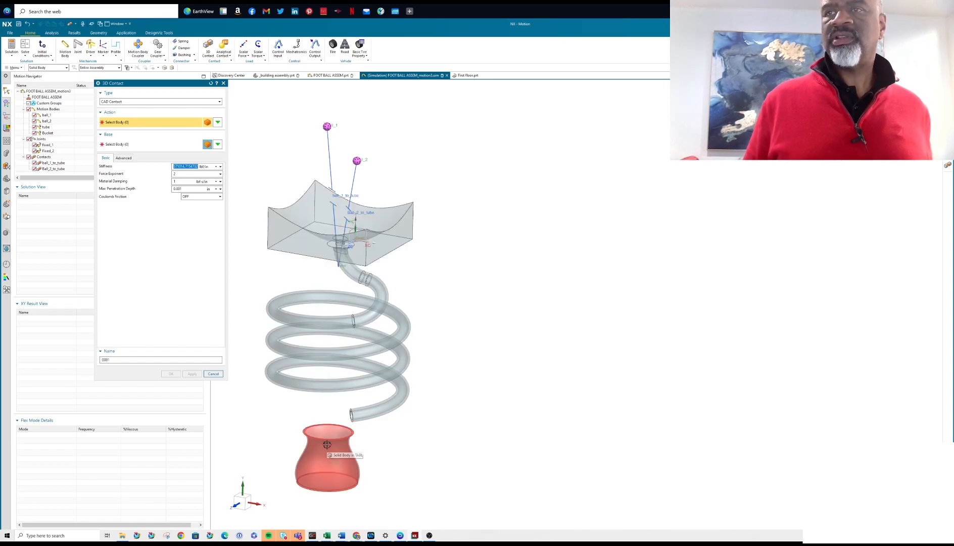
Create a CAD contact named Ball_1_to_bucket with the upper ball as action and the cup as base.
click(327, 125)
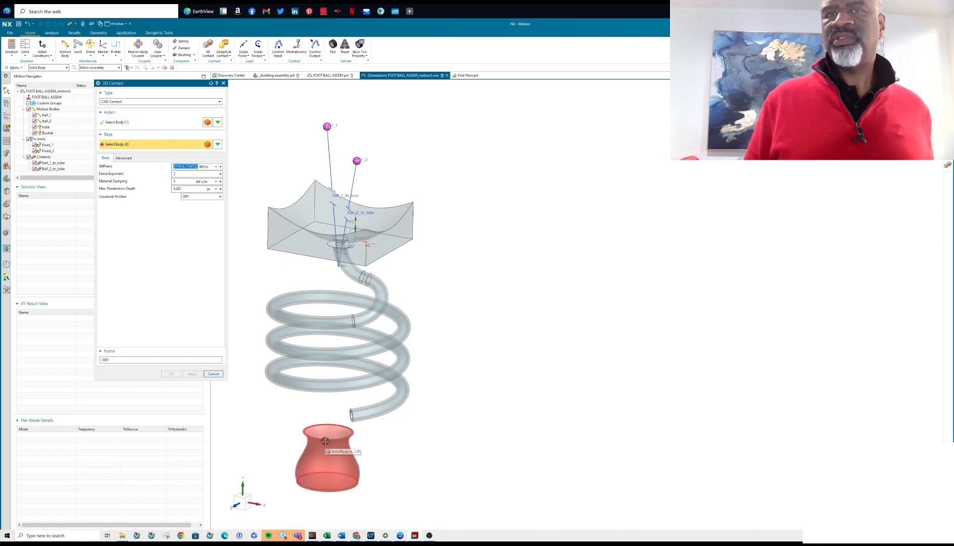
click(347, 449)
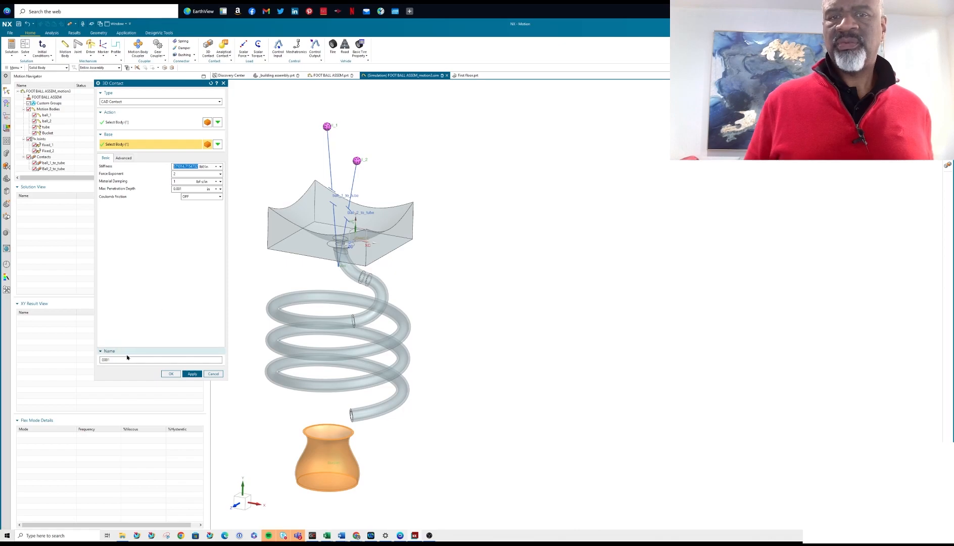
drag(122, 359, 24, 373)
text(Ball_1_to_bucket)
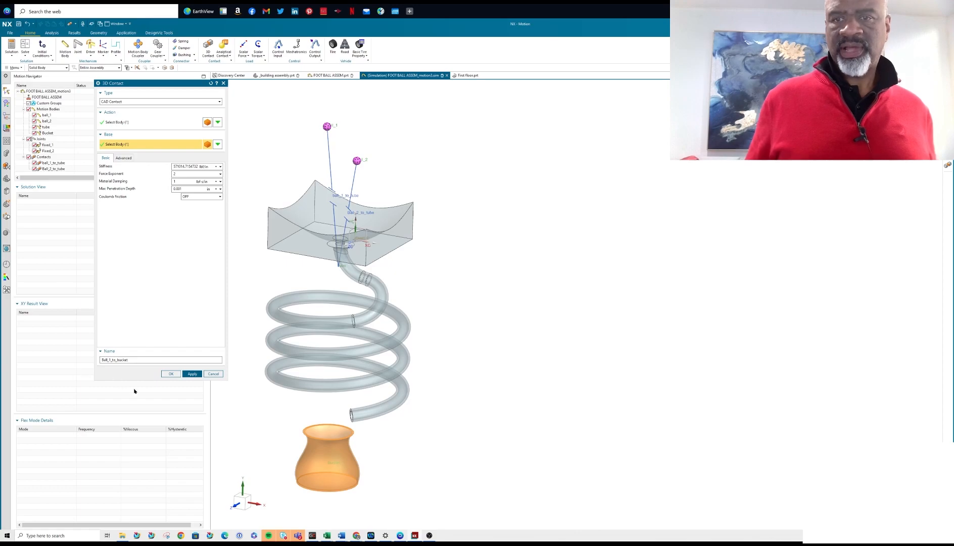
click(192, 373)
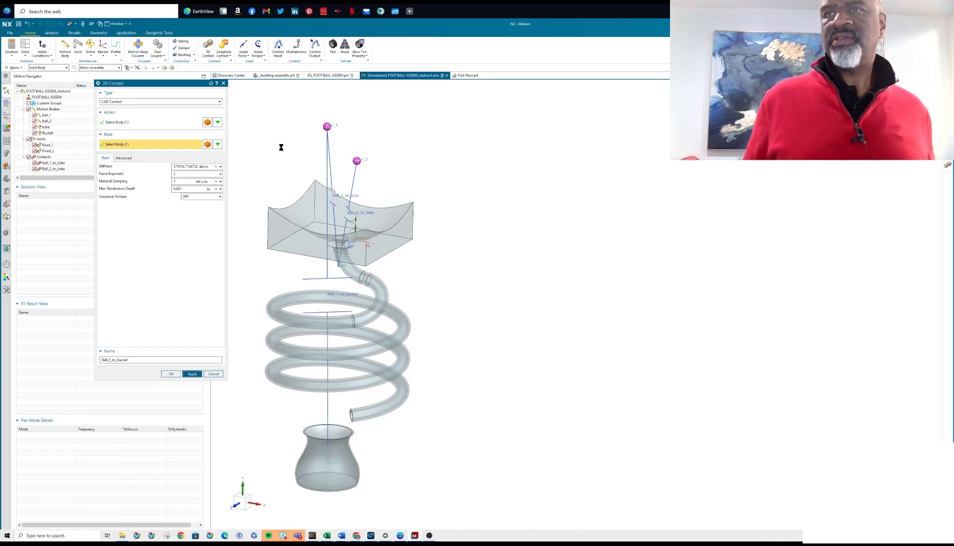
Create a CAD contact named Ball_2_to_bucket with the lower ball as action and the cup as base.
click(358, 160)
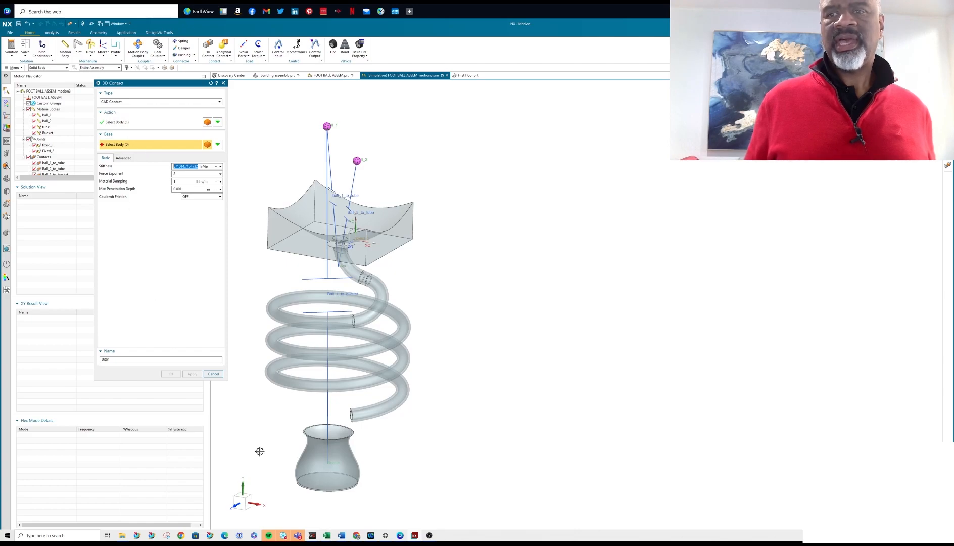
click(324, 463)
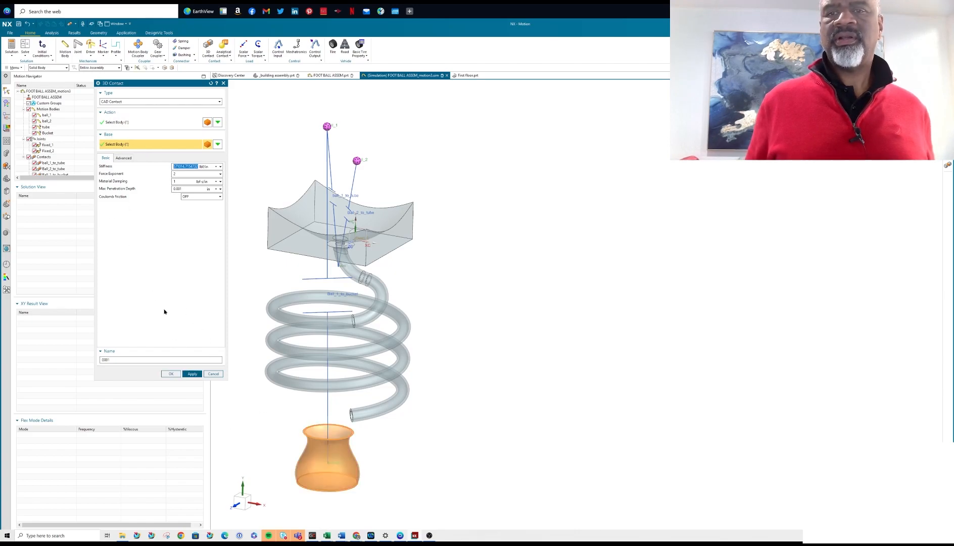
drag(113, 359, 102, 360)
text(Ball_2_to_bucket)
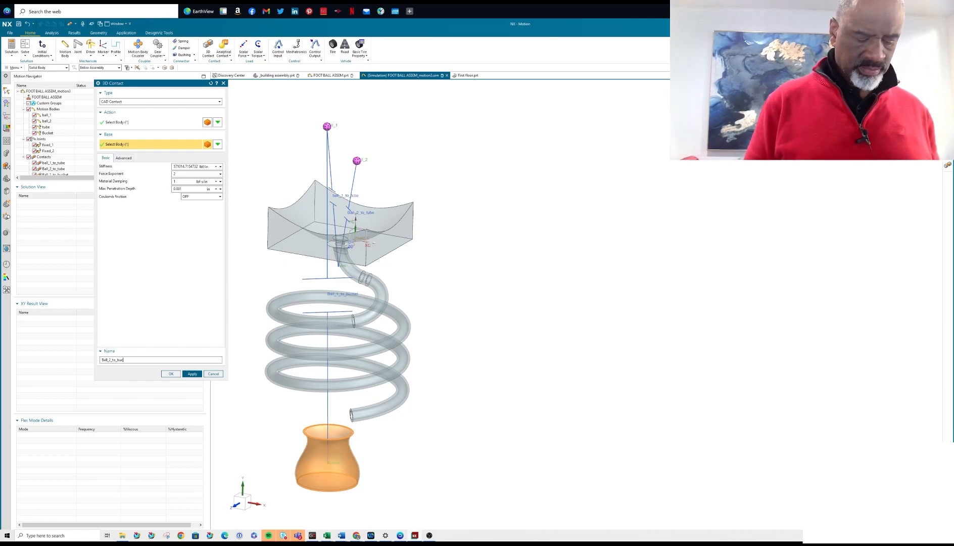
click(171, 374)
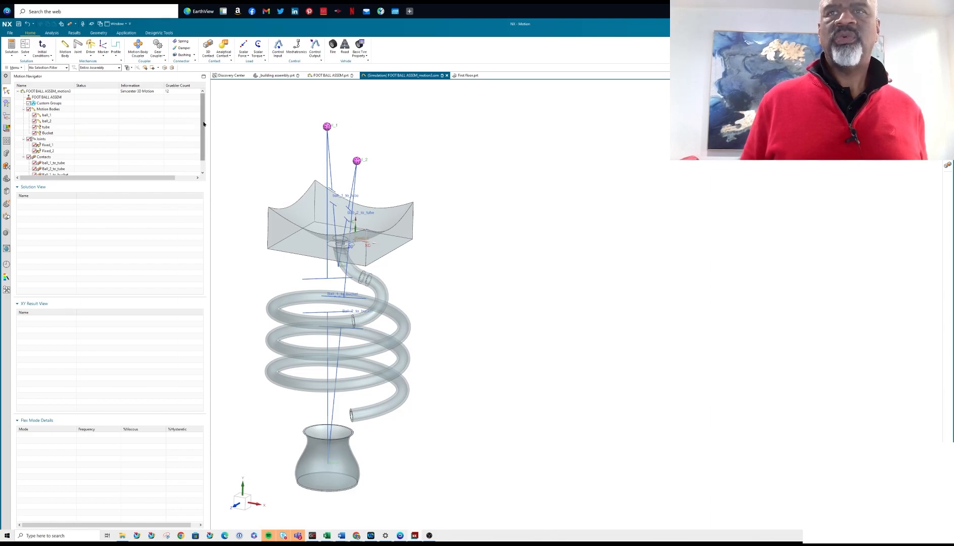
Create a dynamic analysis solution with an end time of 20 seconds and gravity of 150 in/s², and solve it.
right_click(45, 92)
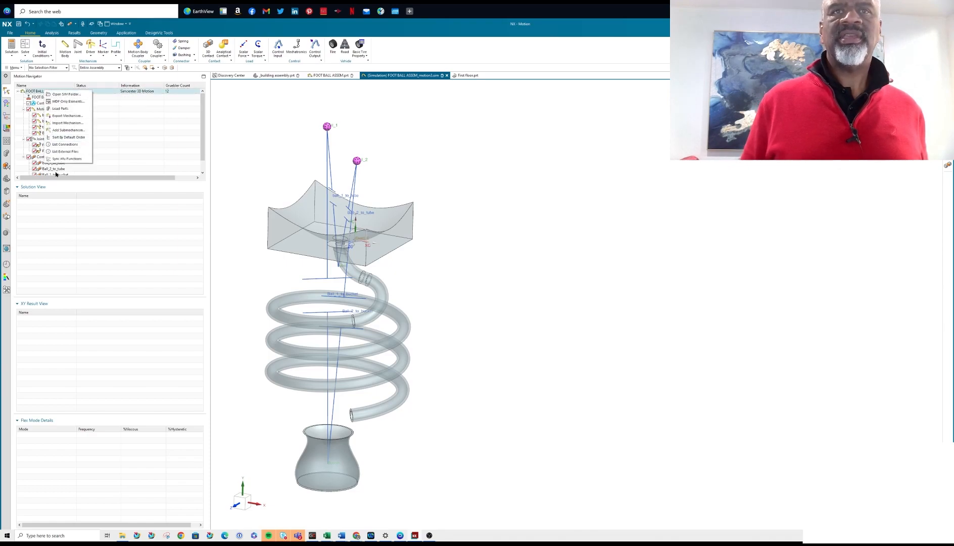
click(109, 122)
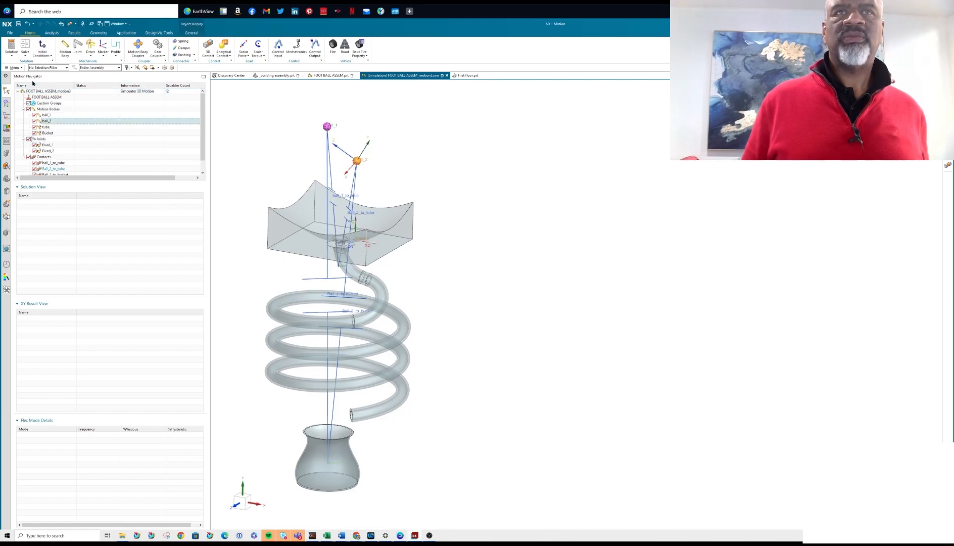
click(11, 45)
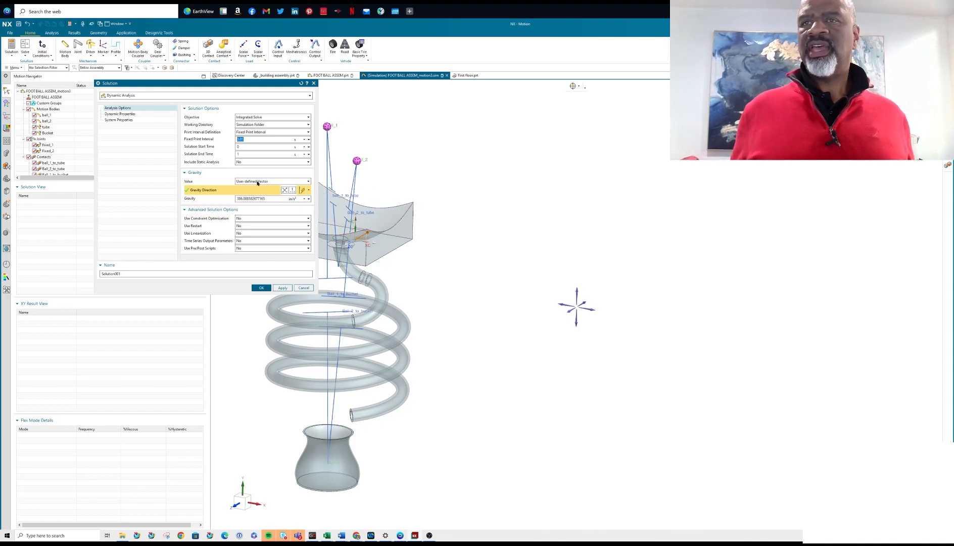
click(247, 154)
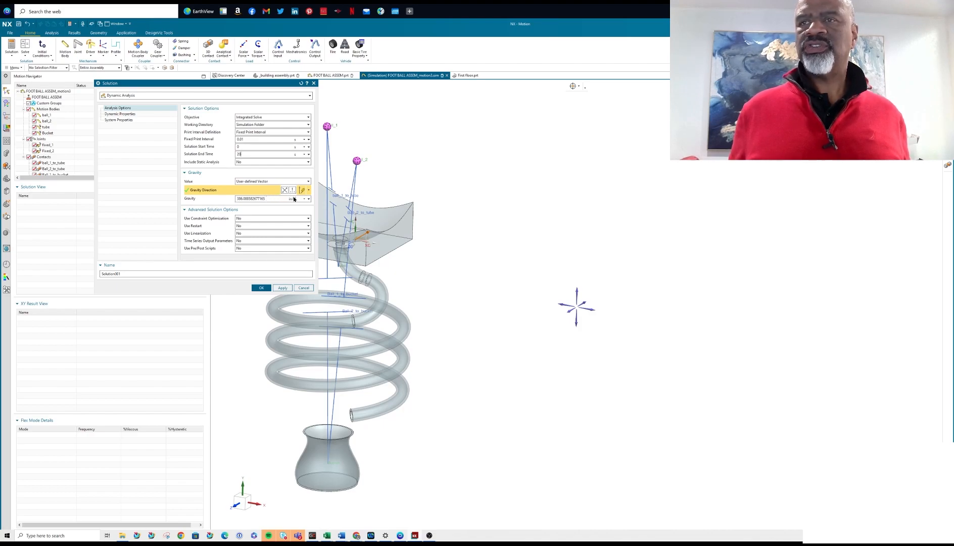
drag(269, 198, 142, 192)
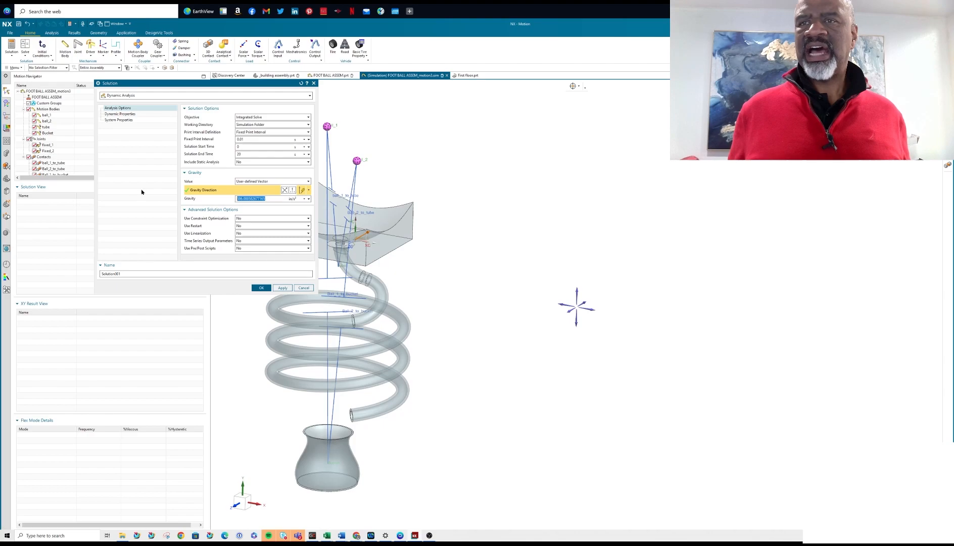
text(90)
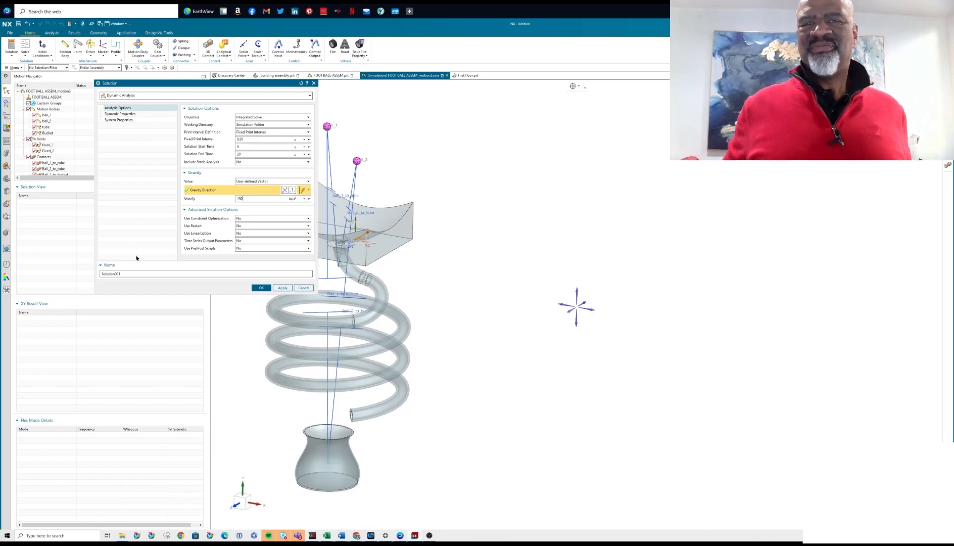
click(259, 286)
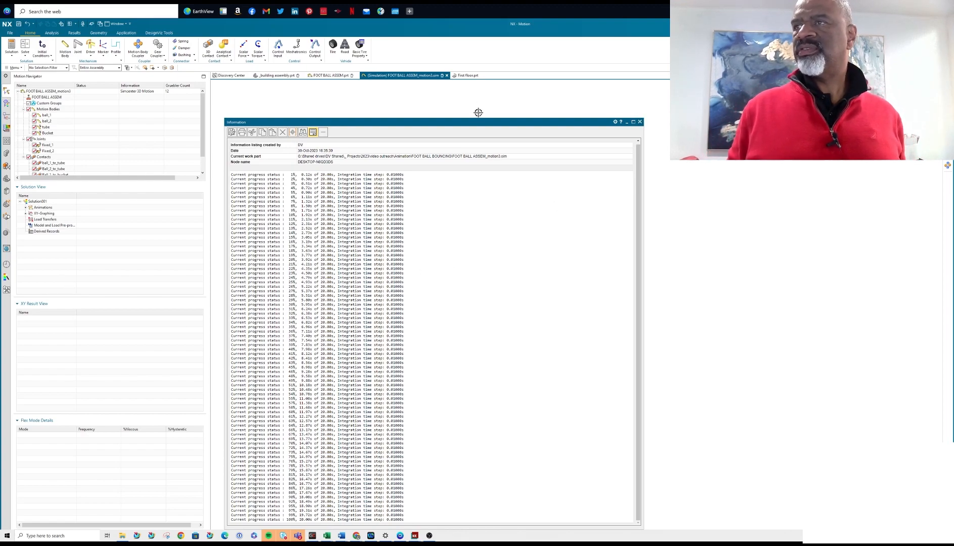
Review the solver's progress listing and close it.
drag(482, 122, 490, 39)
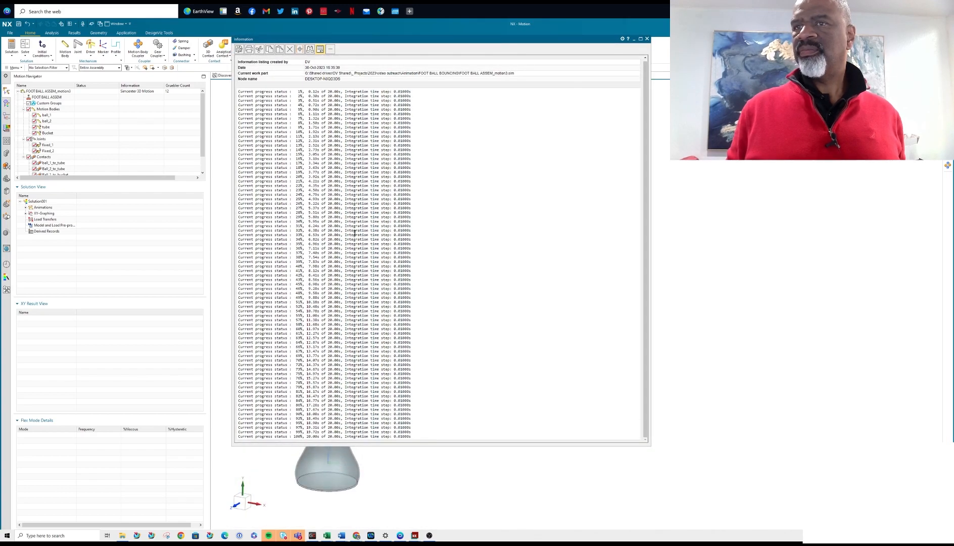
scroll(373, 114, up, 1)
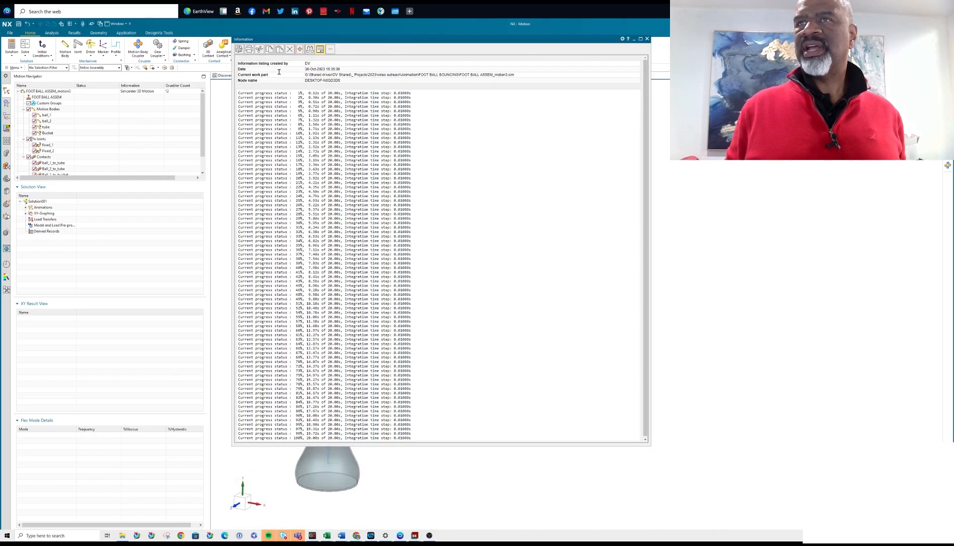
click(646, 39)
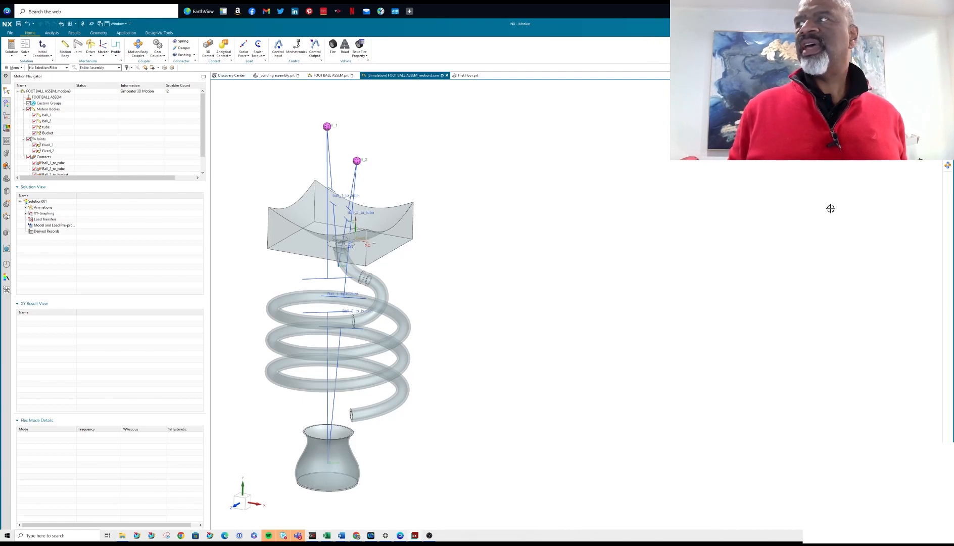
Play the solved motion in real time with the Animation Player.
click(51, 32)
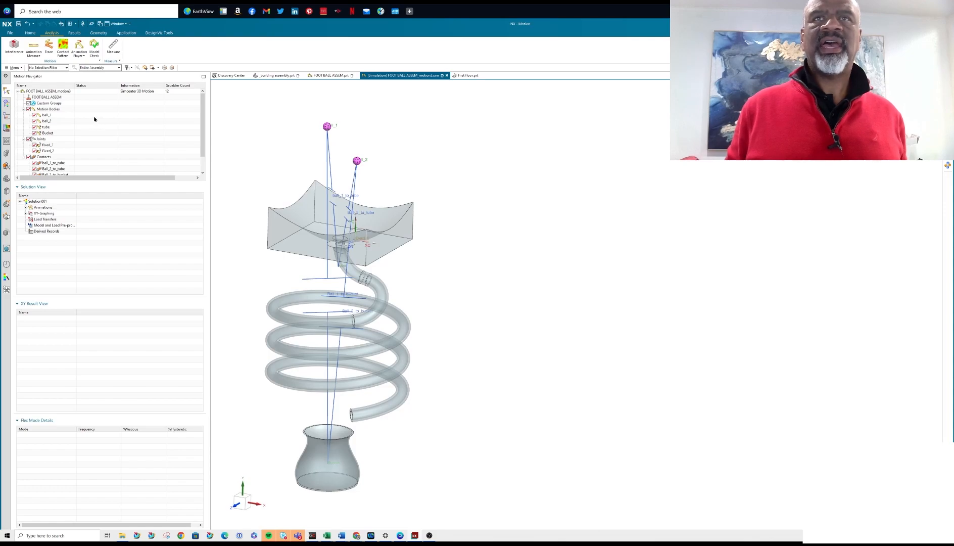
click(78, 49)
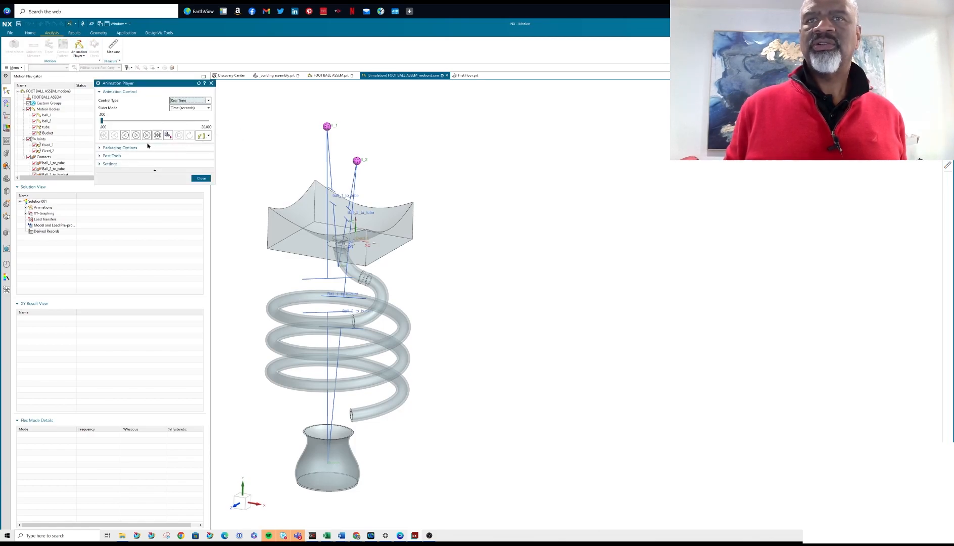
click(136, 135)
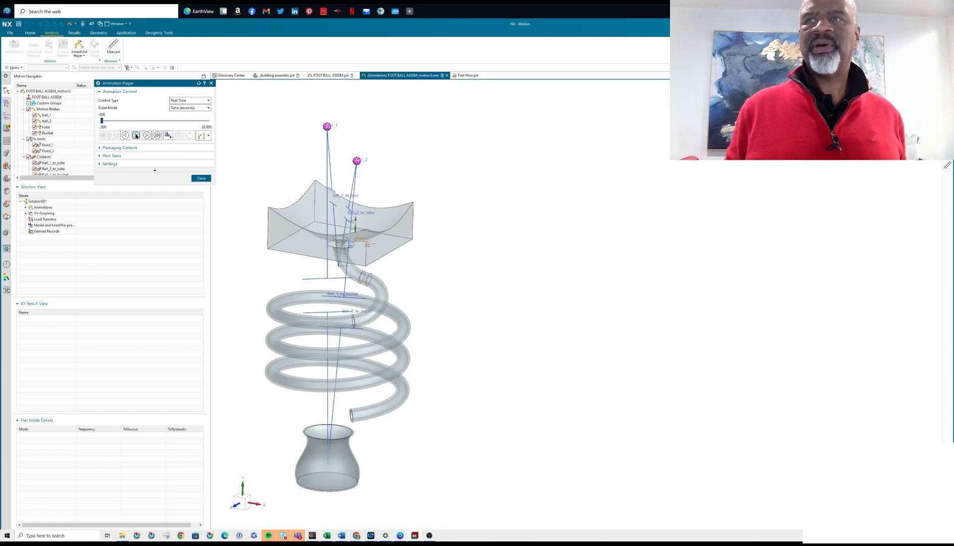
Close the Animation Player.
click(201, 178)
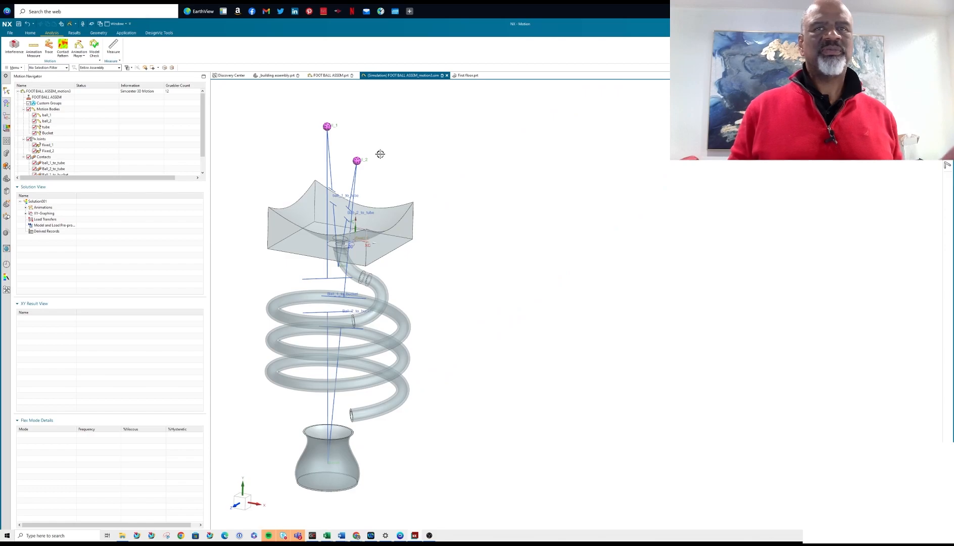
scroll(202, 131, down, 1)
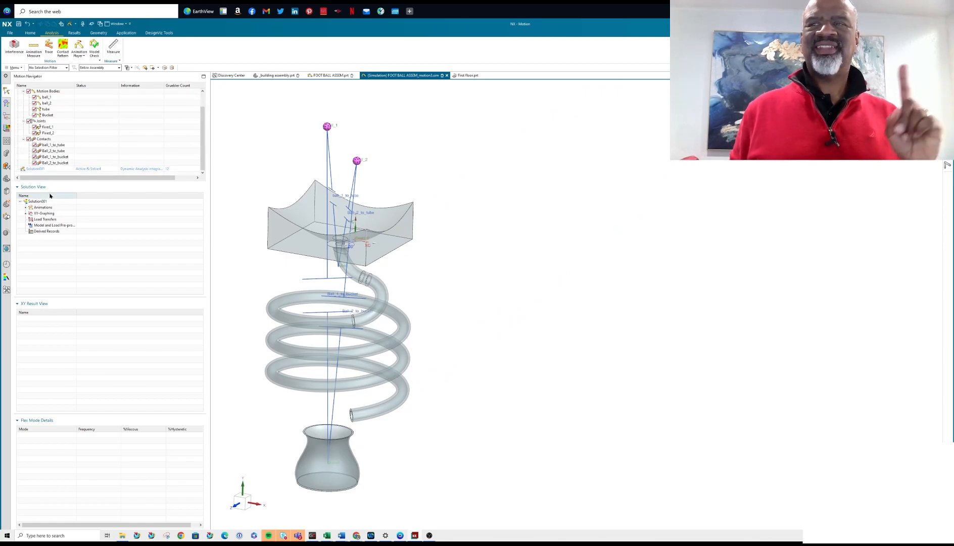
drag(201, 160, 204, 132)
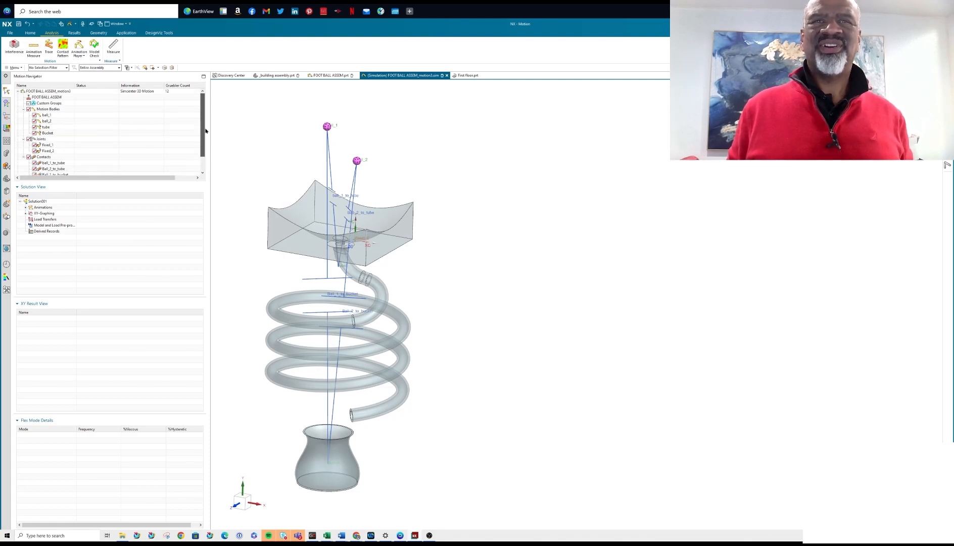
click(50, 99)
right_click(49, 91)
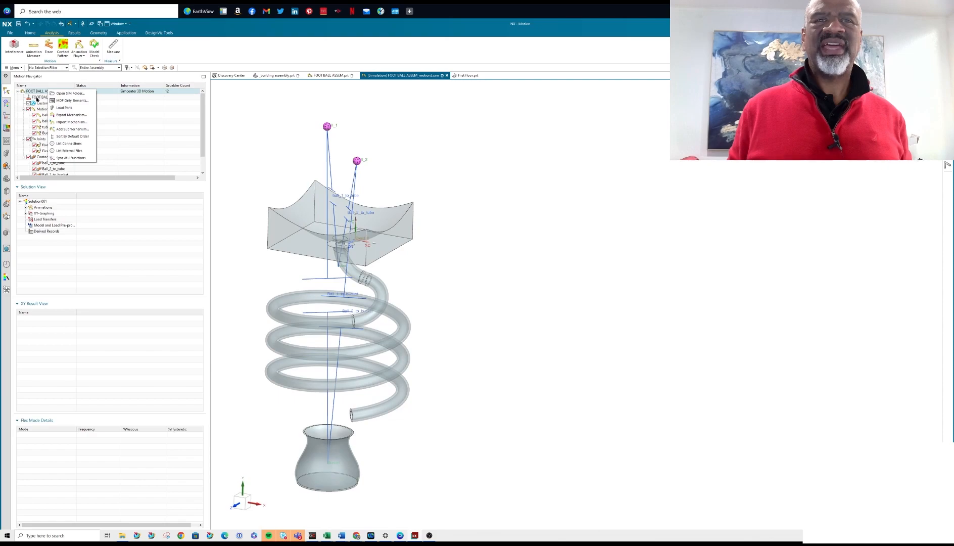
click(40, 97)
right_click(41, 97)
click(46, 92)
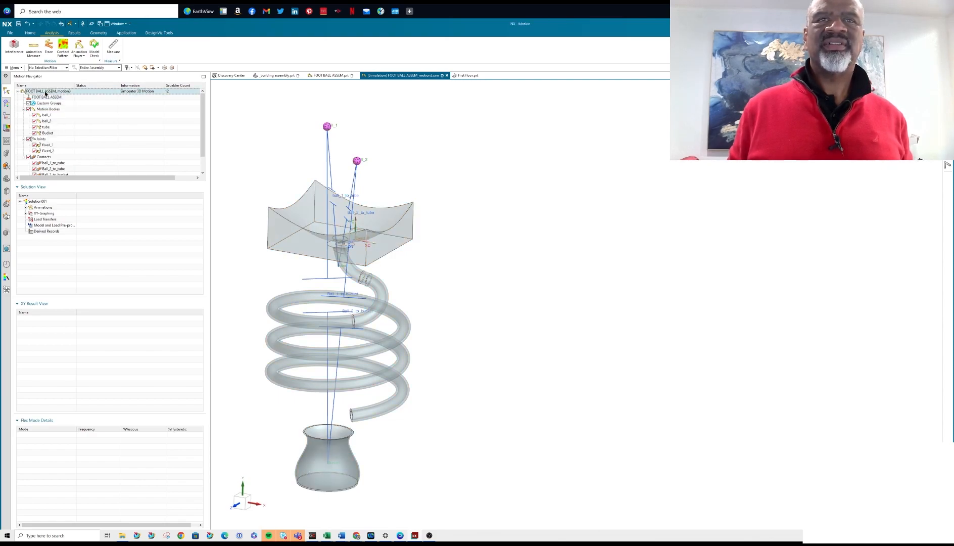
right_click(46, 93)
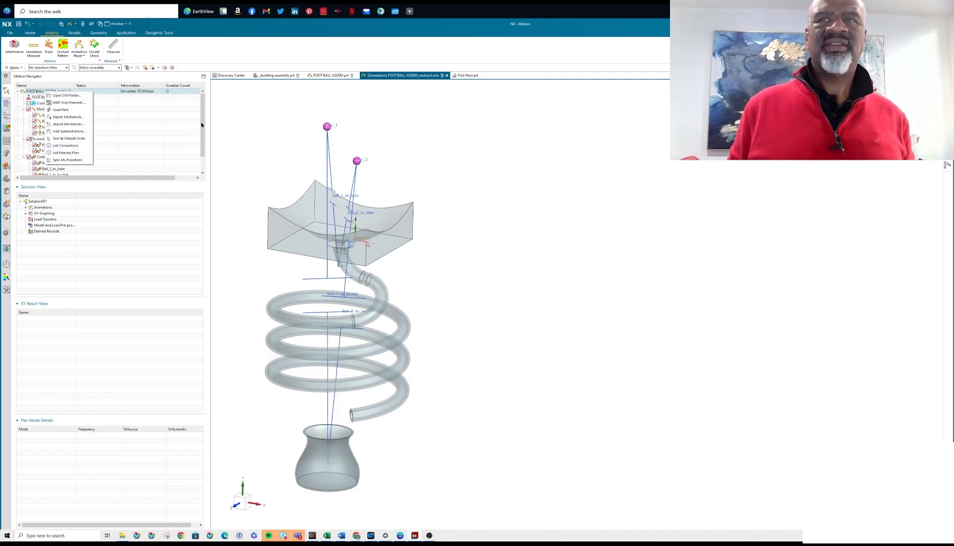
click(153, 131)
drag(203, 130, 204, 161)
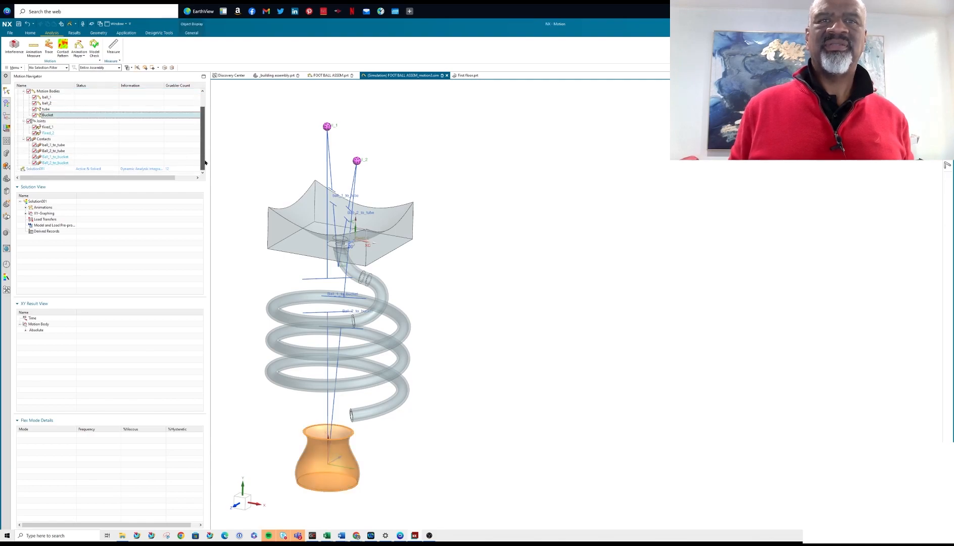
Edit the attributes of Solution001 so that the user-defined gravity direction is -YC.
click(36, 168)
right_click(39, 168)
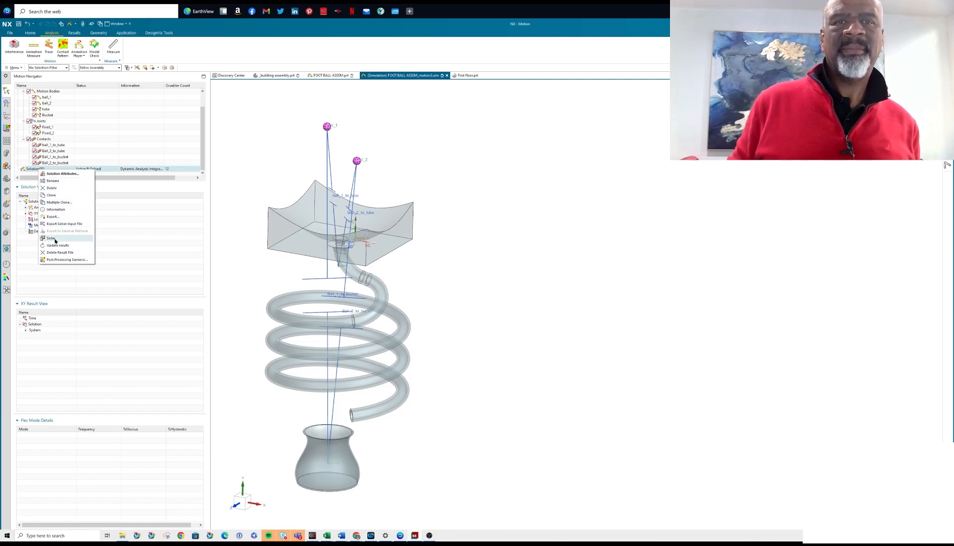
click(59, 173)
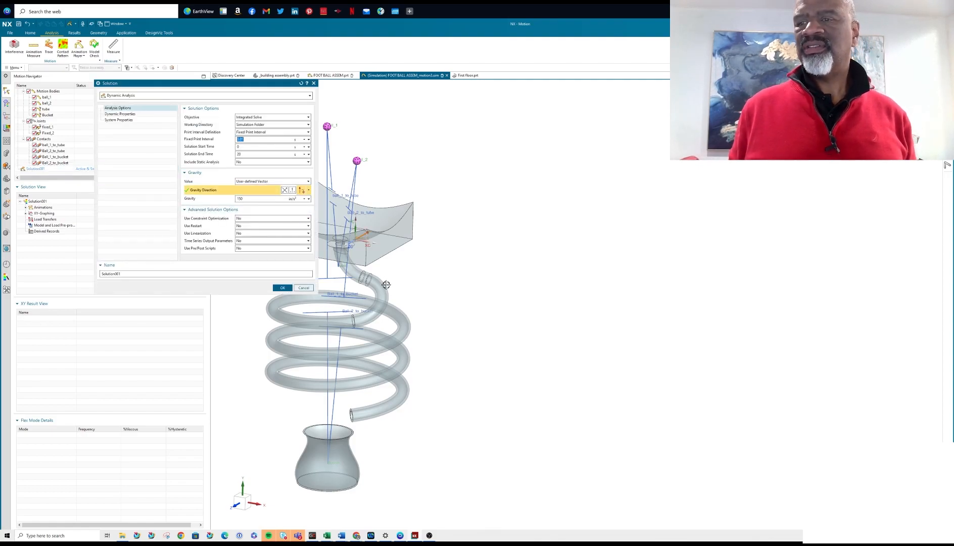
scroll(450, 215, down, 3)
scroll(404, 217, up, 2)
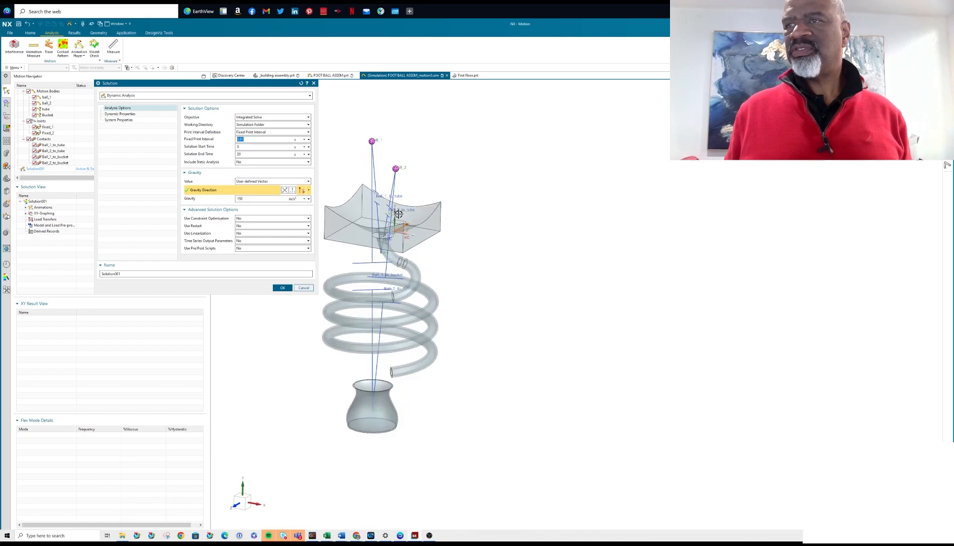
click(308, 190)
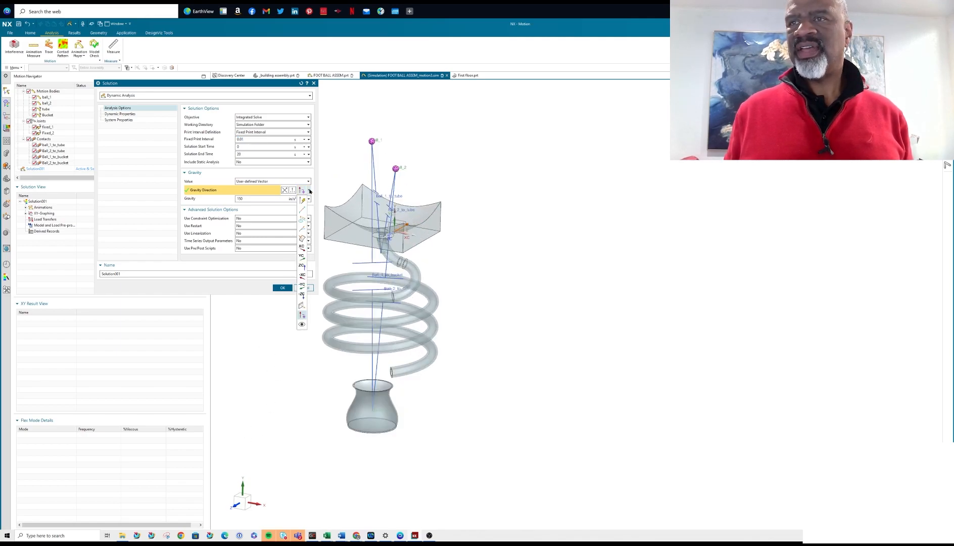
click(302, 285)
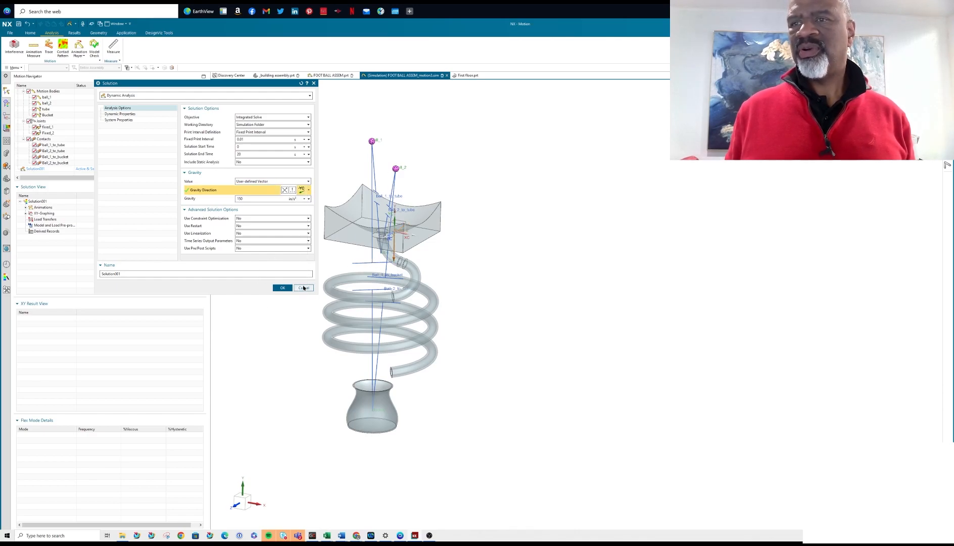
click(282, 288)
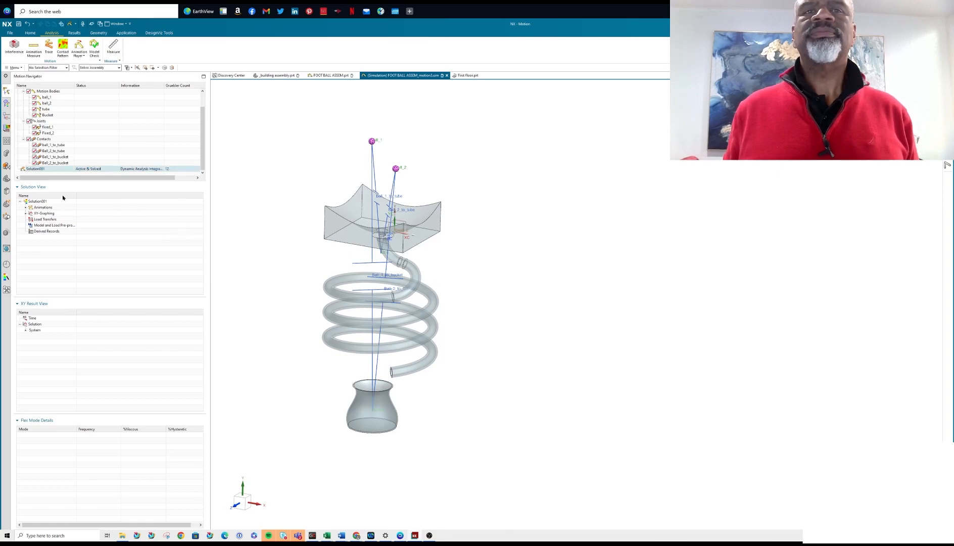
Solve Solution001 again and close the solver's progress listing.
right_click(37, 169)
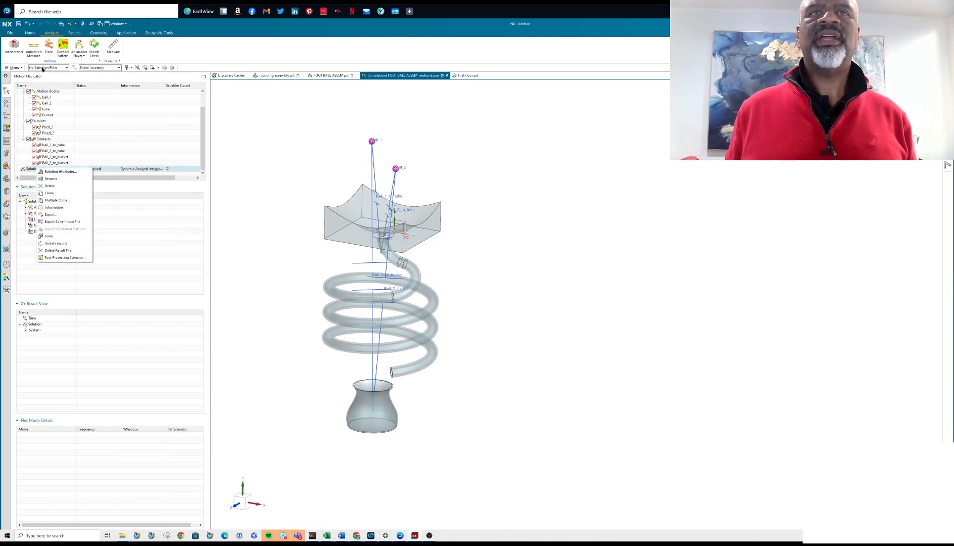
click(31, 34)
click(30, 33)
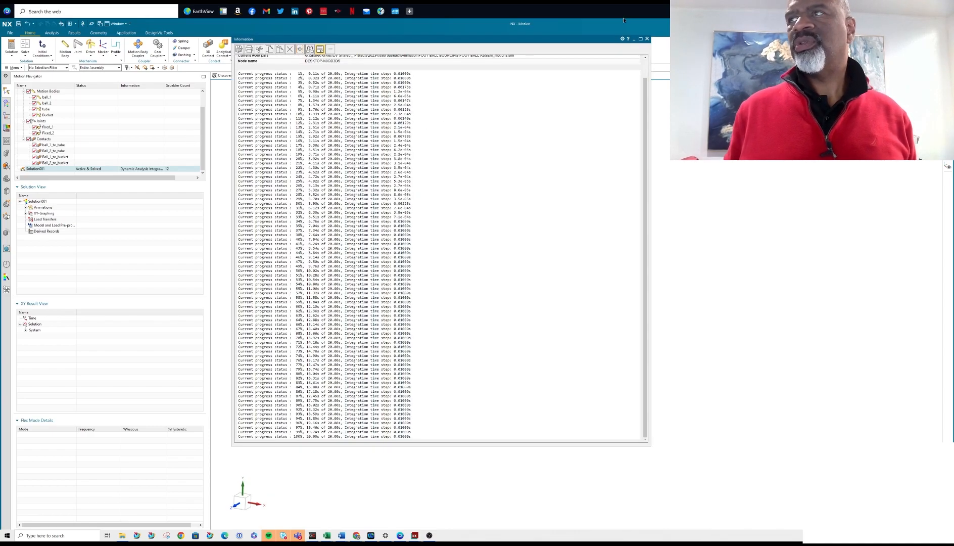
click(646, 38)
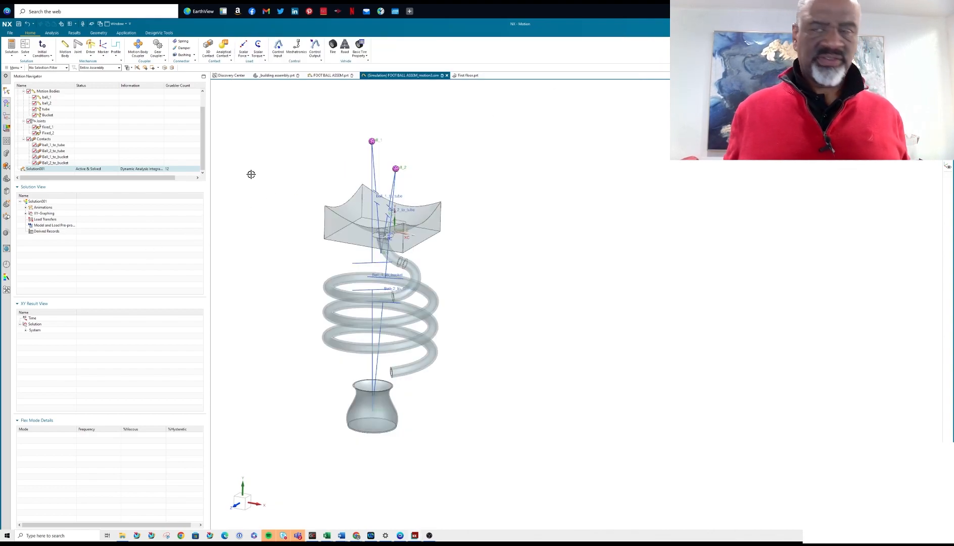
Hide all objects with Show and Hide, and show only the solid bodies.
key(ctrl+w)
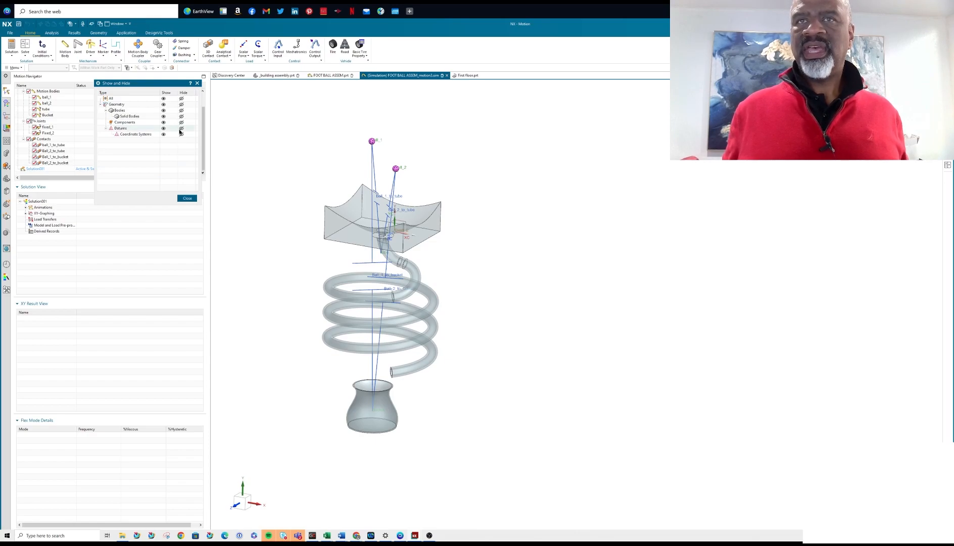
click(181, 99)
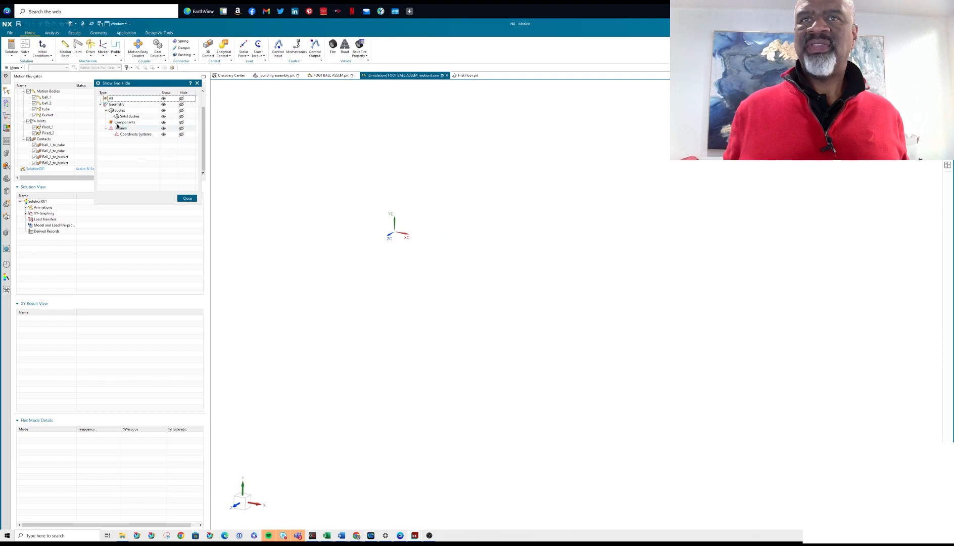
click(163, 116)
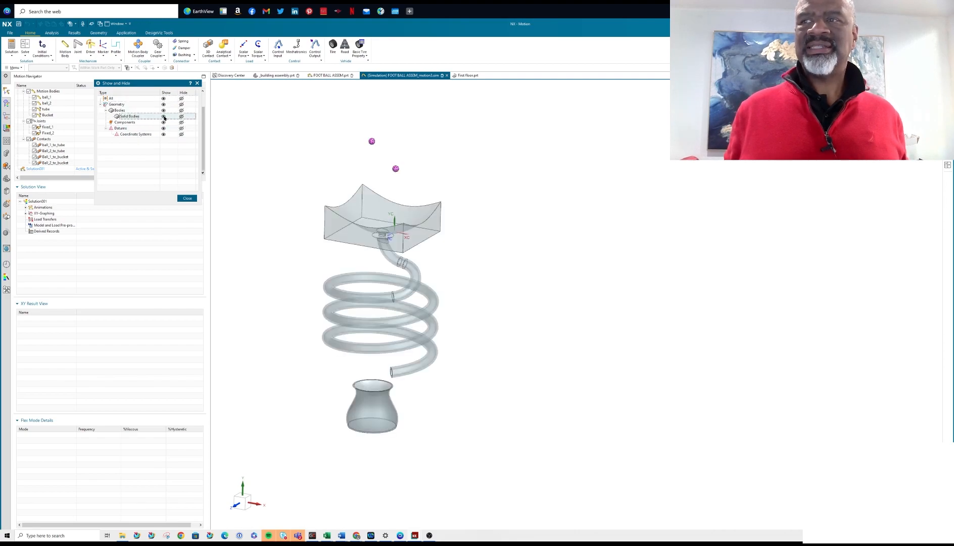
click(187, 198)
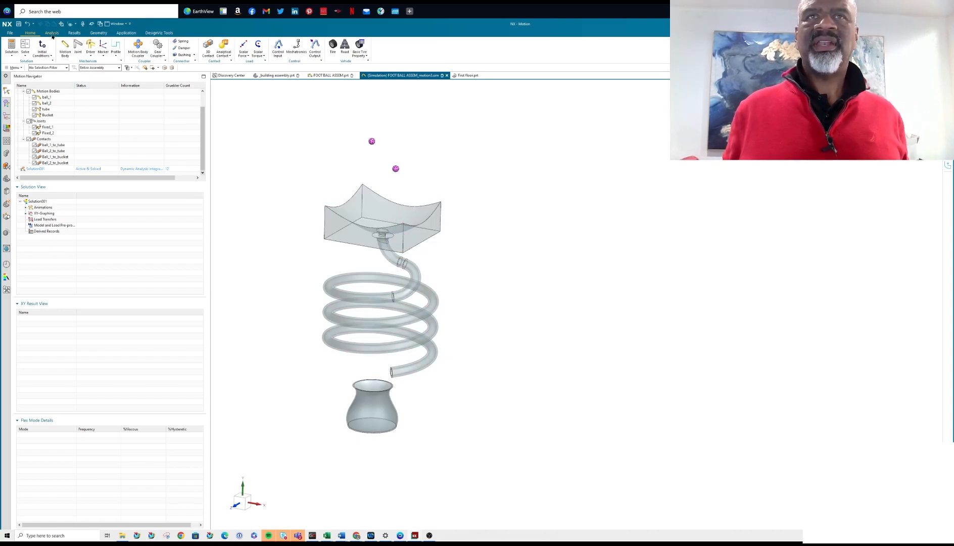
Play the re-solved ball motion from the results and finish the animation.
click(75, 33)
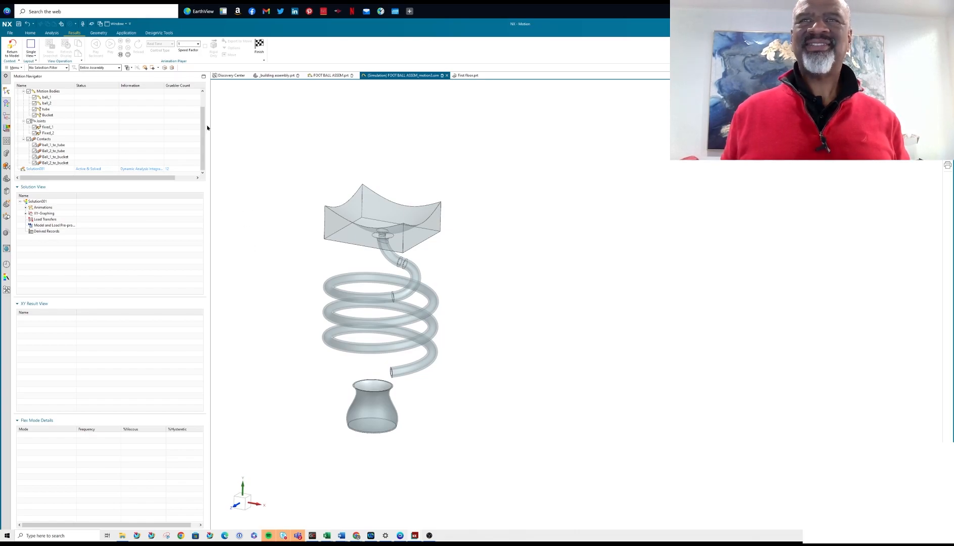
click(256, 54)
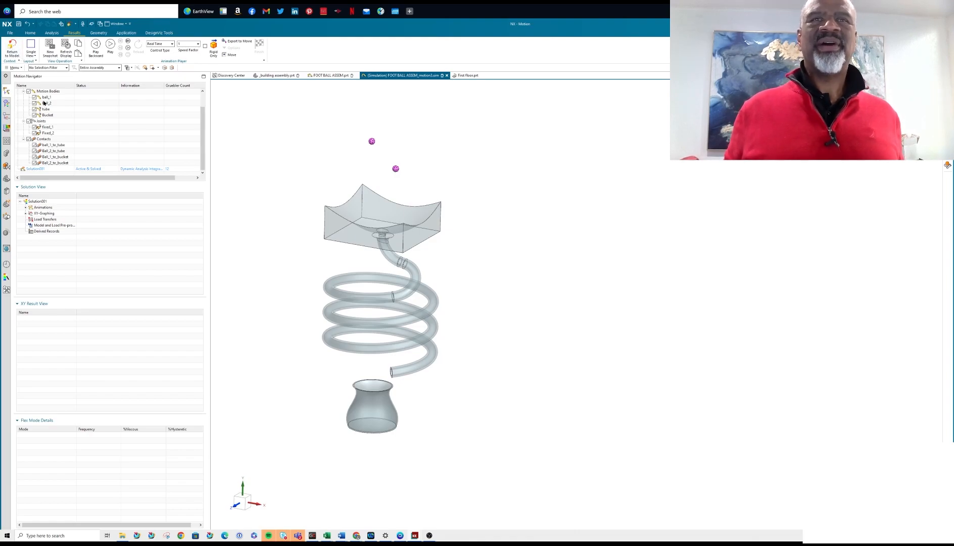
Set the gravity of Solution001 to 80 in/s², solve it again and close the progress listing.
click(30, 33)
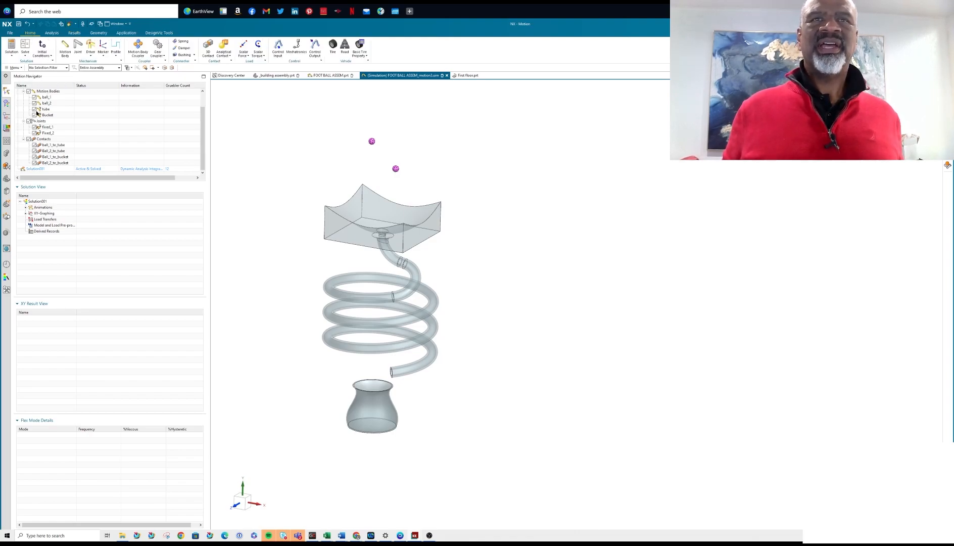
click(36, 169)
right_click(38, 169)
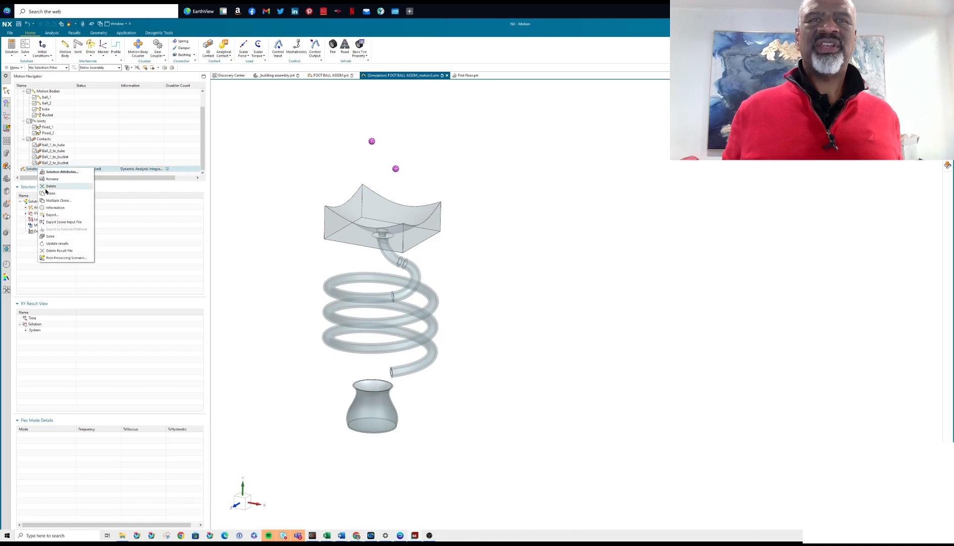
click(58, 172)
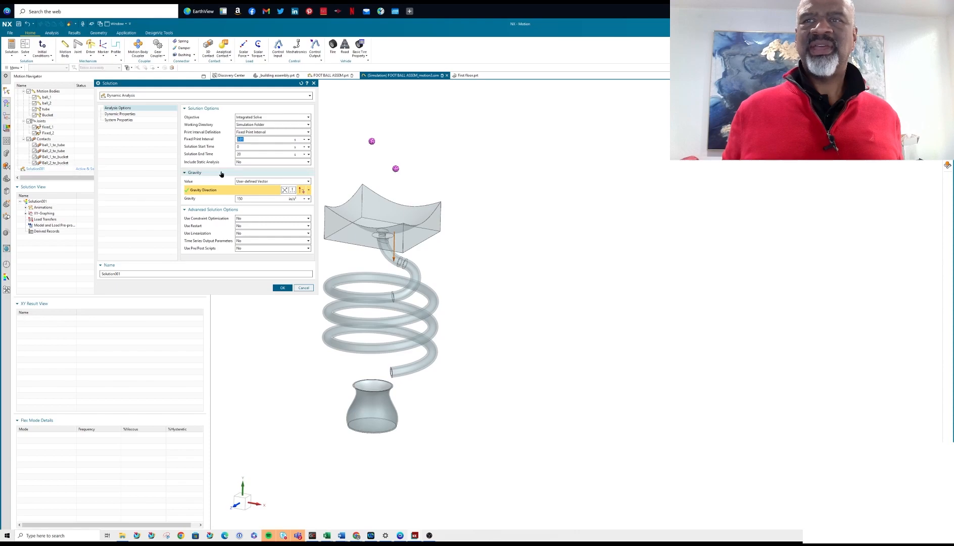
click(248, 198)
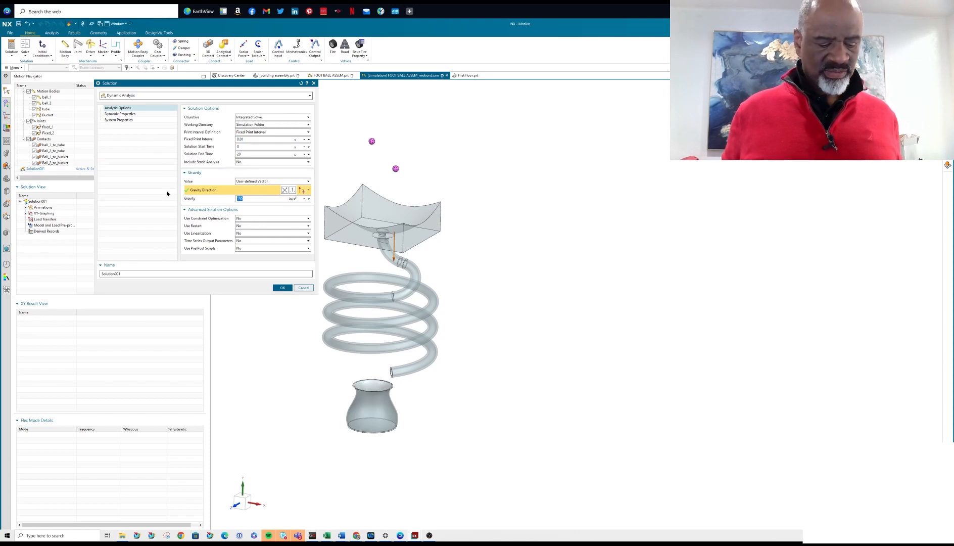
text(80)
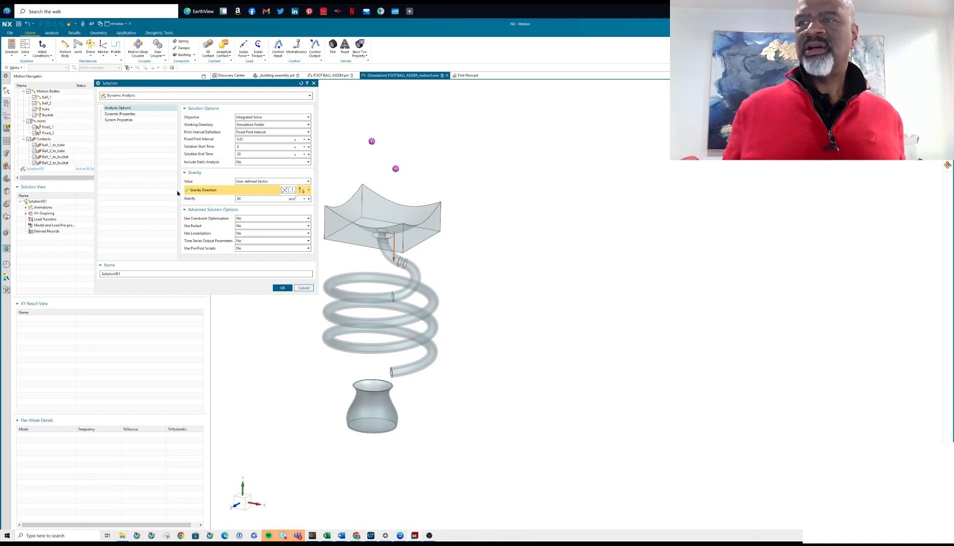
click(283, 288)
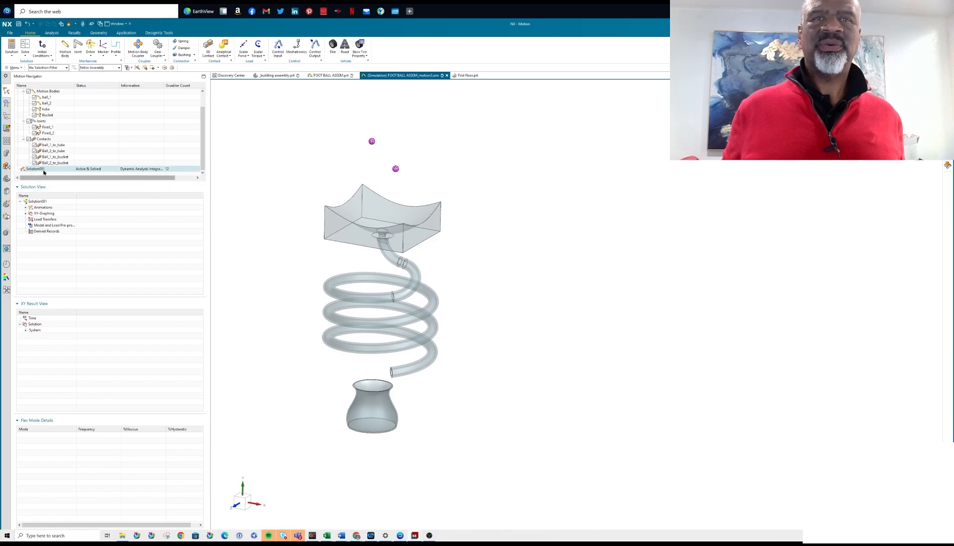
click(25, 50)
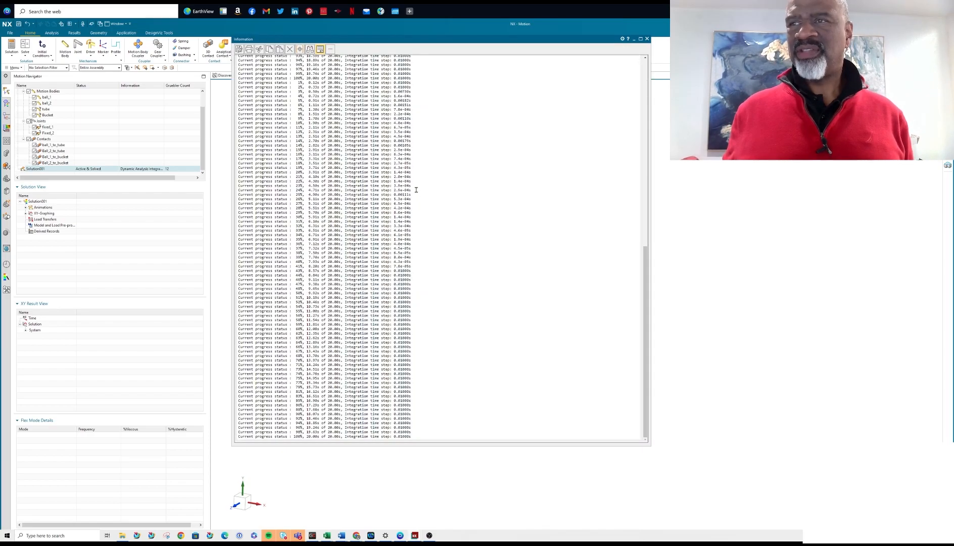
click(647, 38)
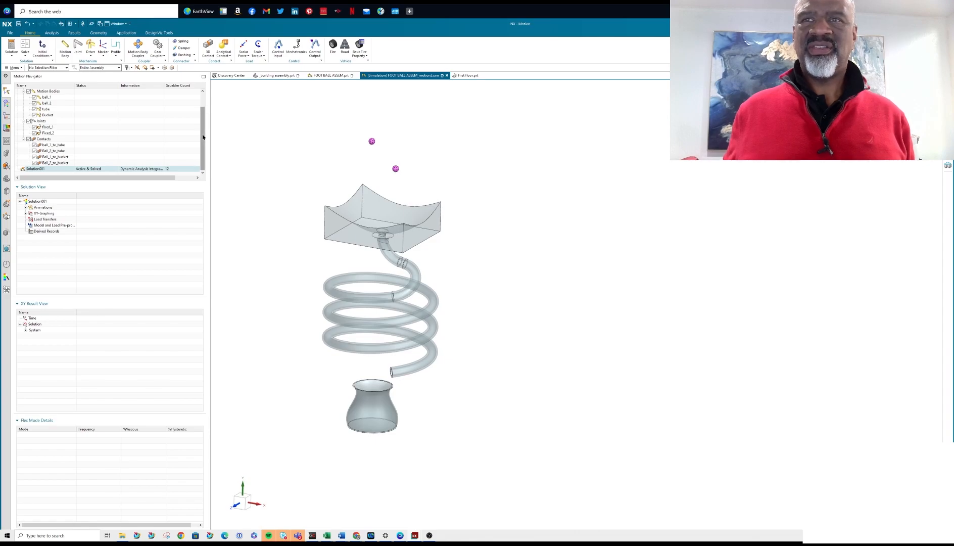
Review the solution attributes of Solution001 and leave them without changes.
scroll(162, 132, up, 1)
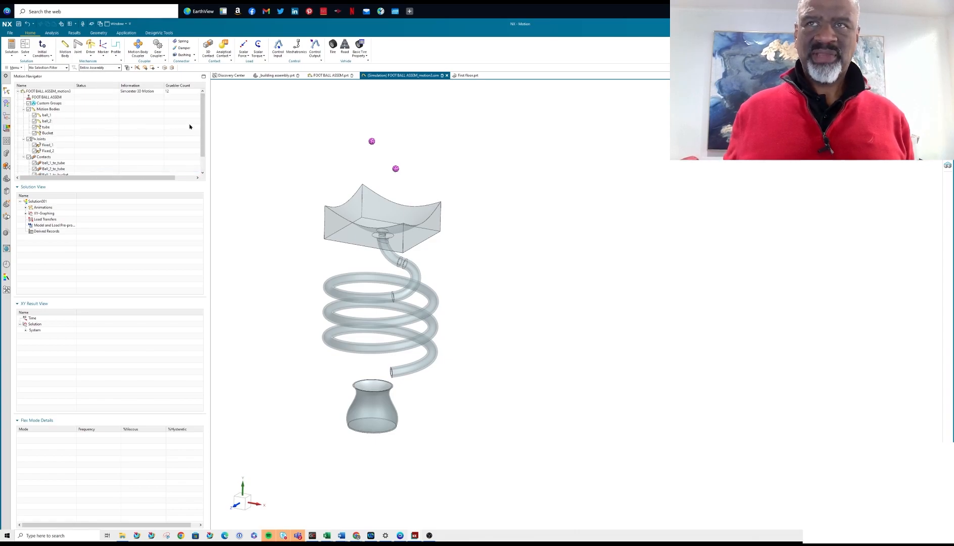
scroll(152, 142, down, 1)
right_click(39, 169)
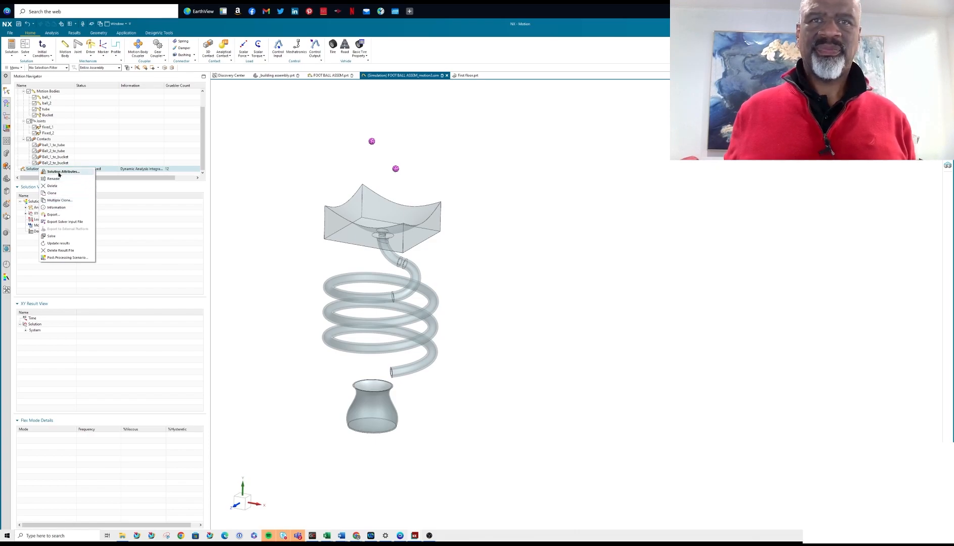
click(59, 172)
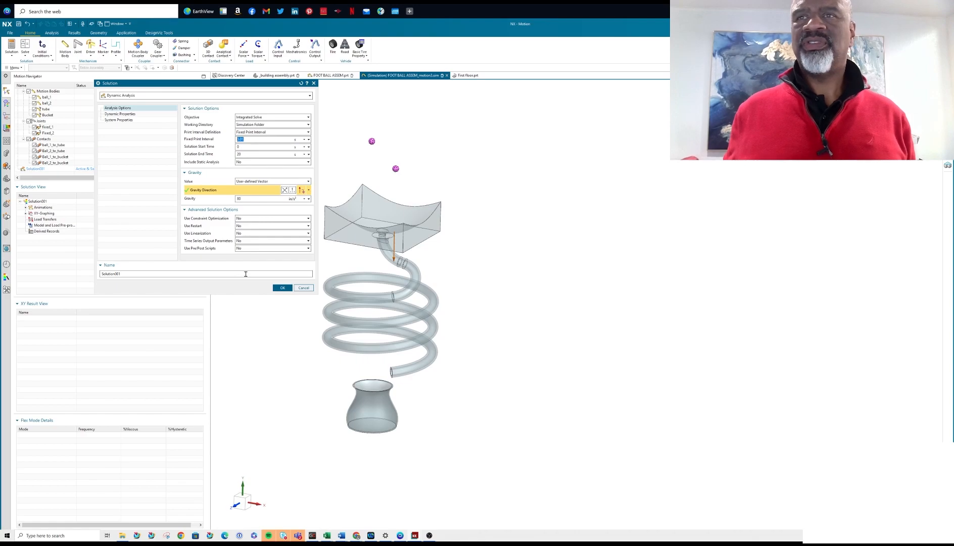
click(304, 287)
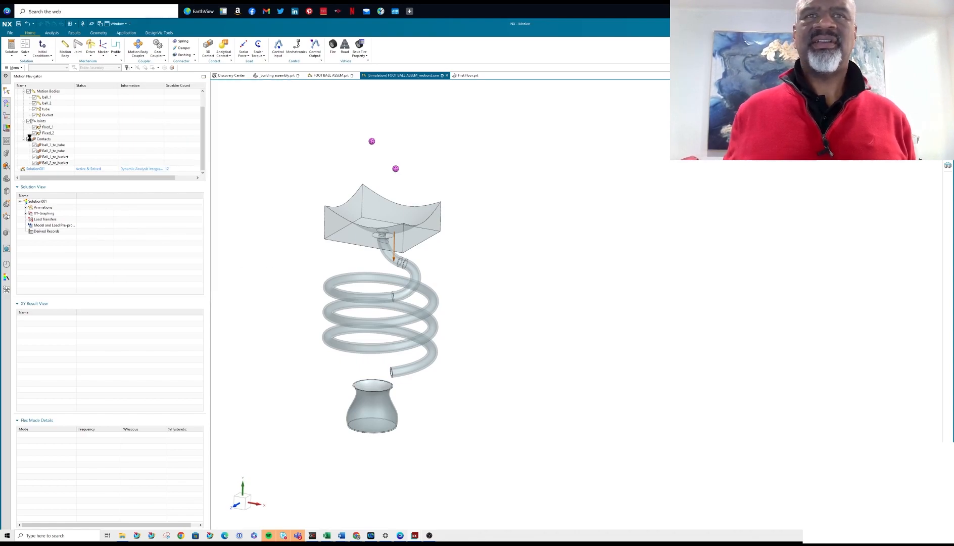
Turn on Coulomb friction for the ball_1_to_tube contact and set its static coefficient to 0.4.
click(59, 146)
right_click(59, 146)
click(64, 147)
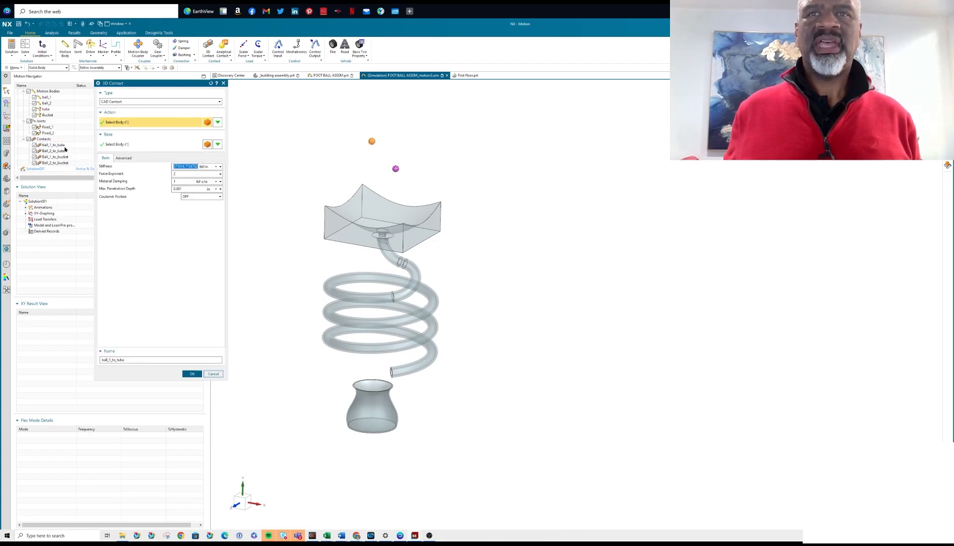
click(123, 157)
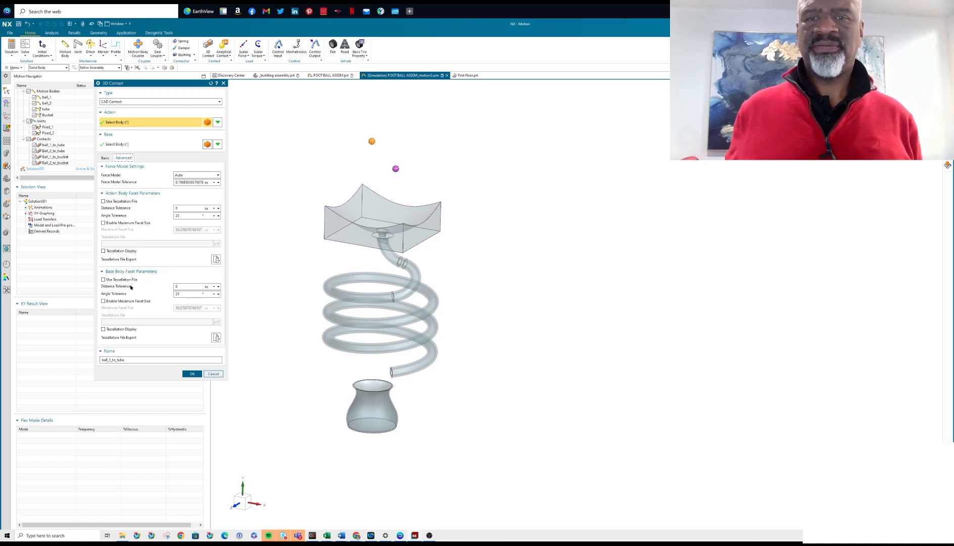
click(105, 158)
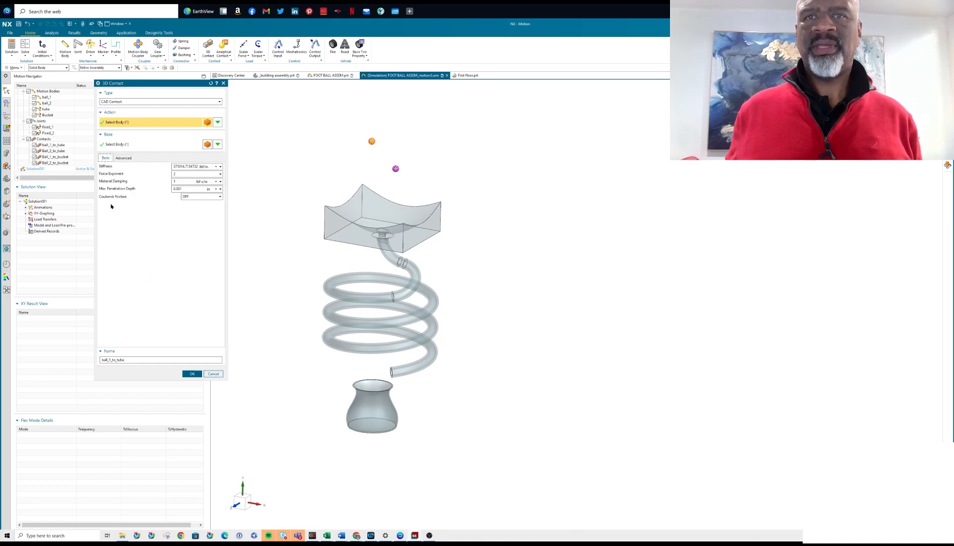
click(192, 197)
click(189, 208)
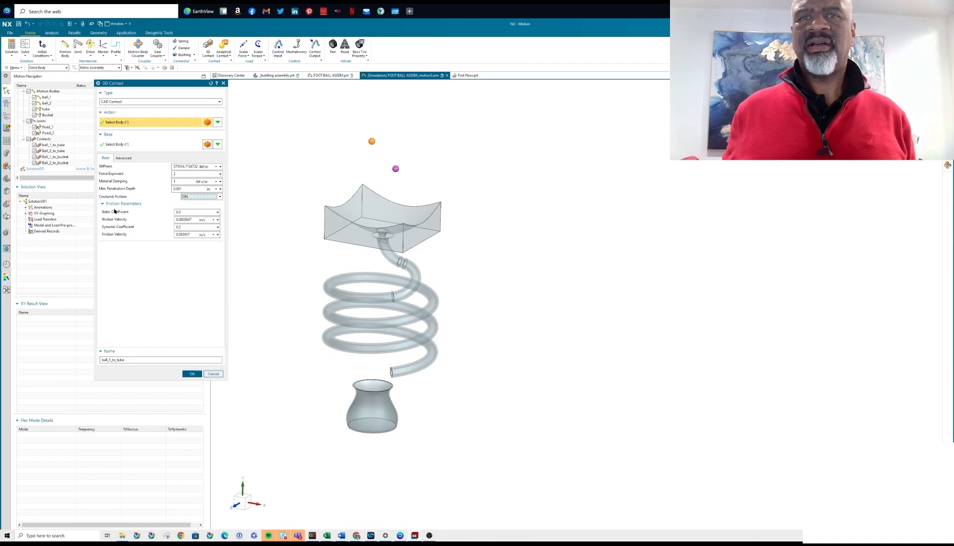
double_click(186, 211)
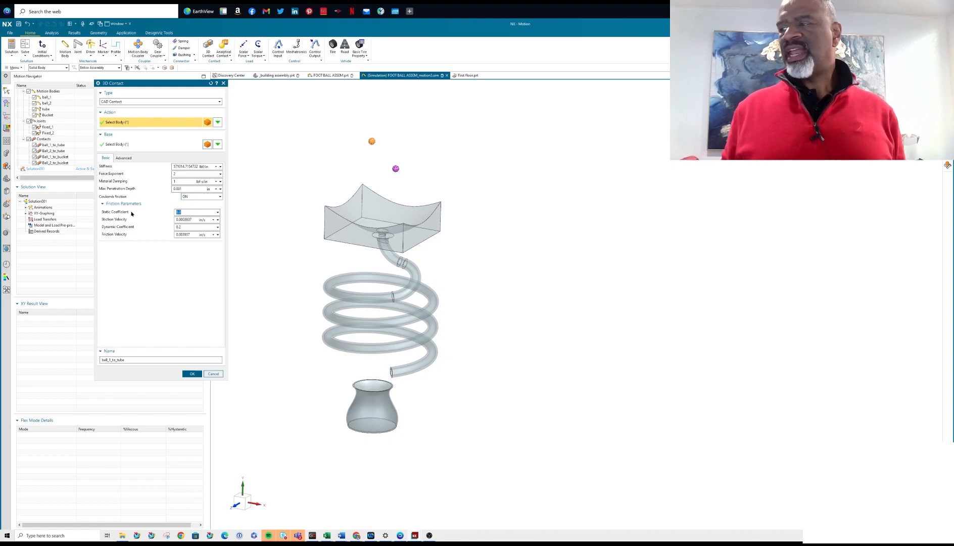
key(BackSpace)
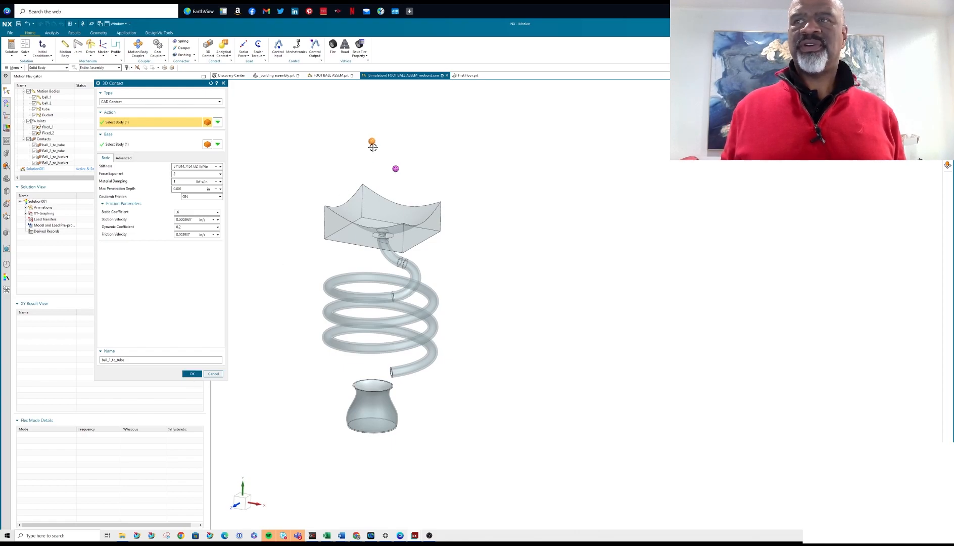
click(192, 375)
Turn on Coulomb friction for the Ball_2_to_tube contact.
right_click(63, 151)
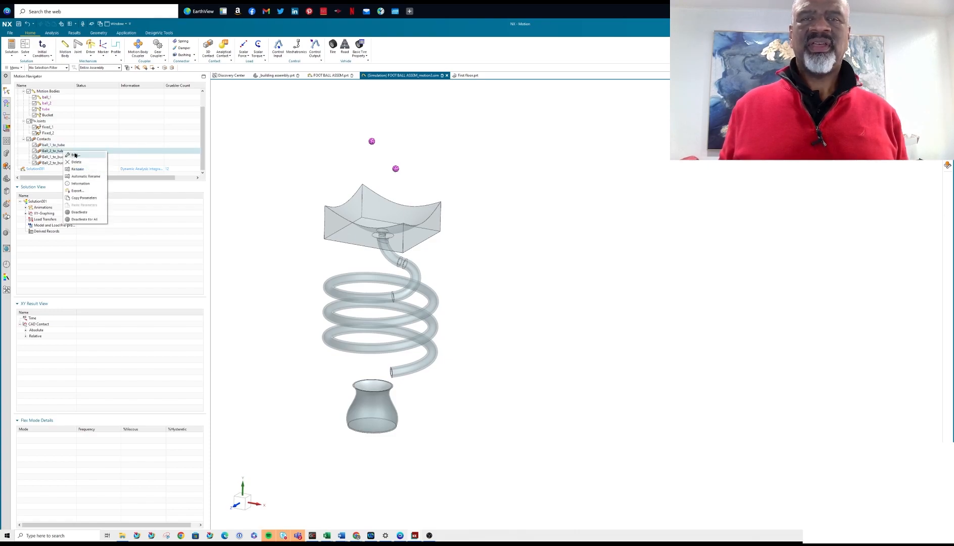
click(75, 155)
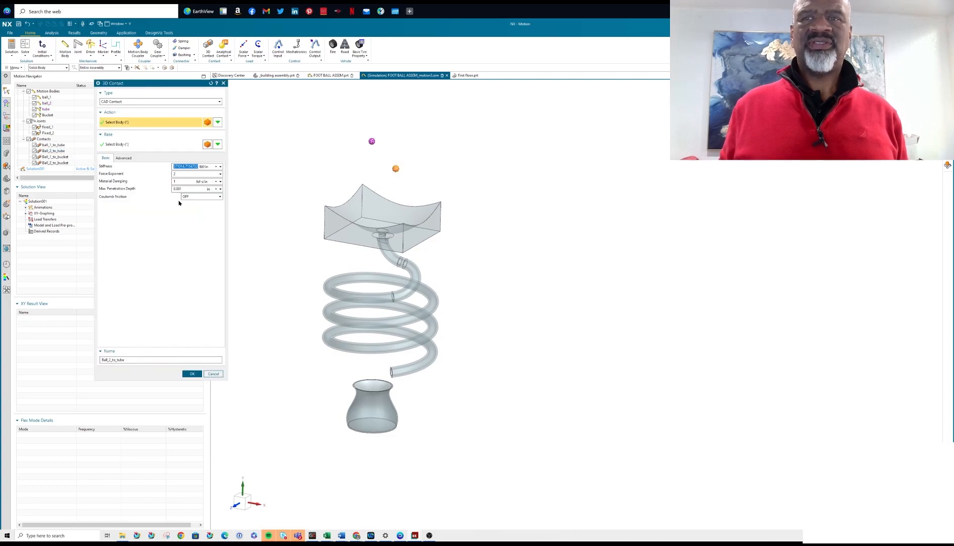
click(189, 196)
click(186, 207)
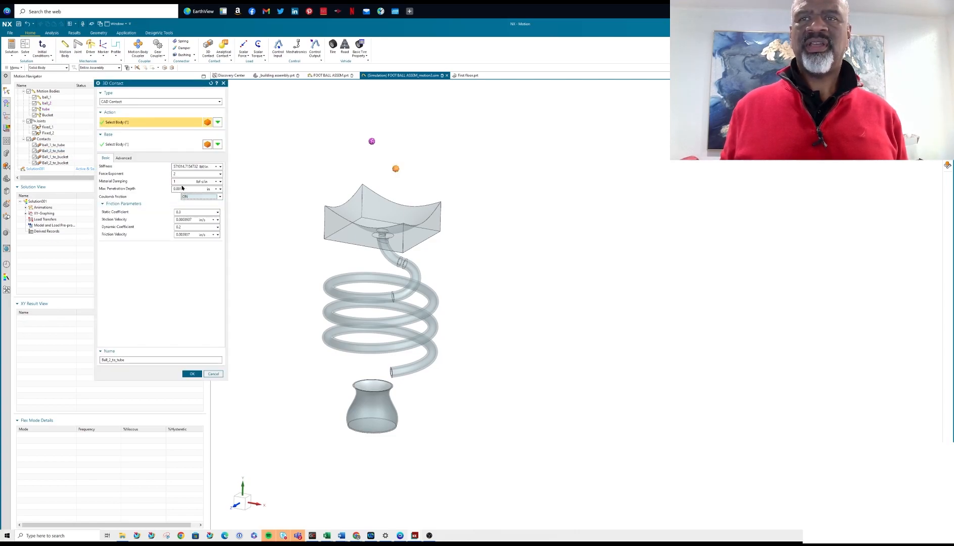
click(180, 211)
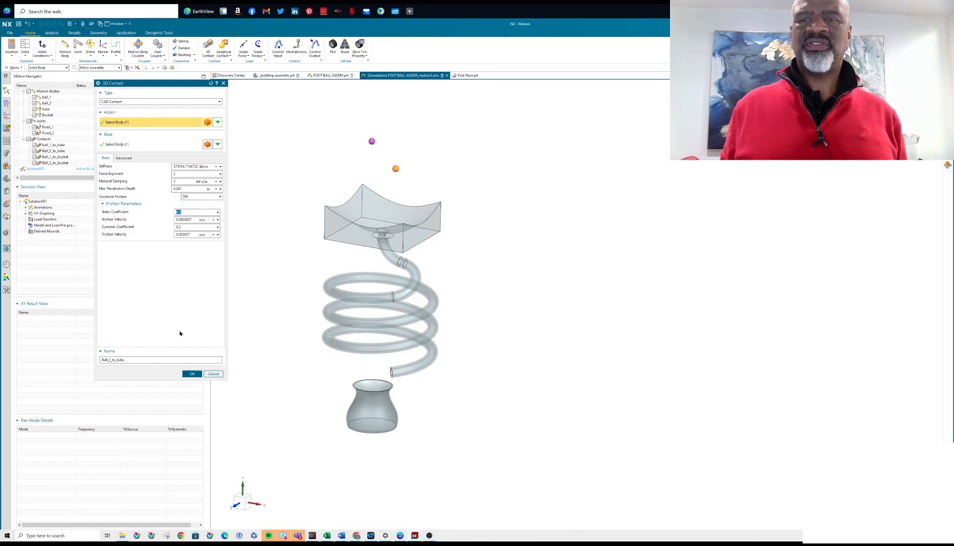
click(192, 374)
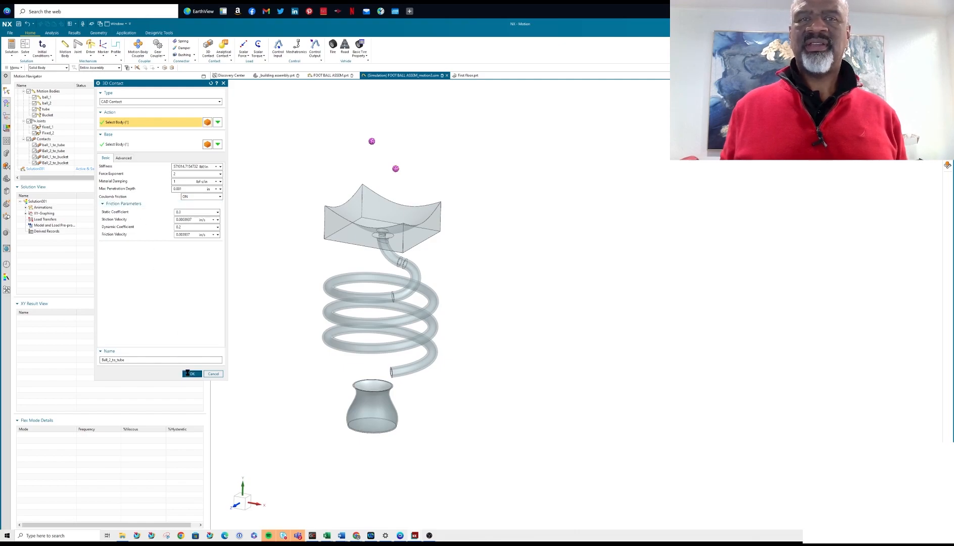
Turn on Coulomb friction for the Ball_1_to_bucket contact.
click(62, 157)
right_click(62, 157)
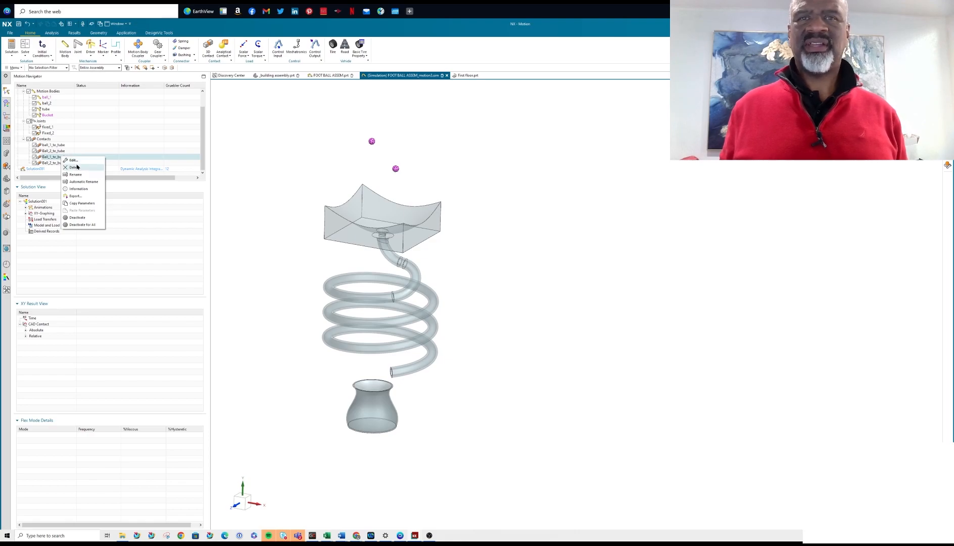
click(77, 160)
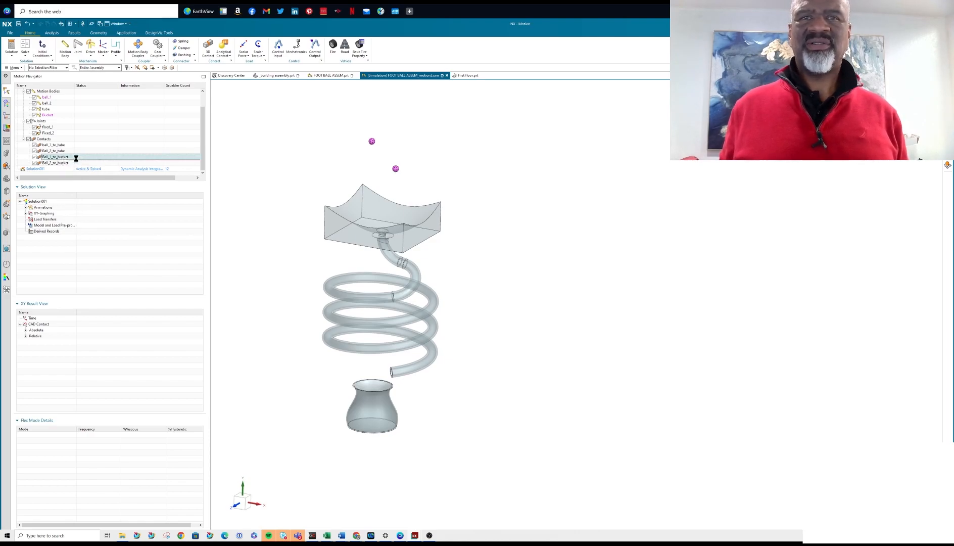
click(201, 197)
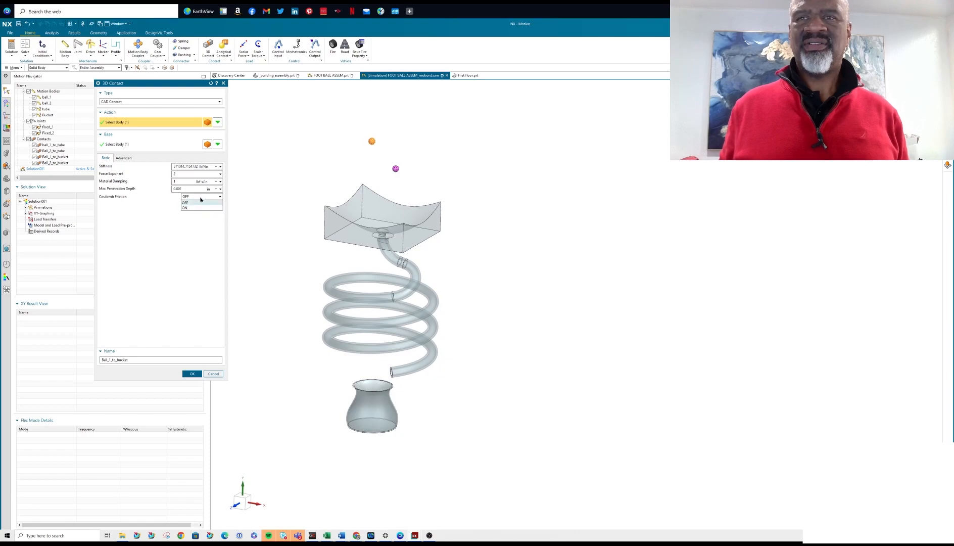
click(198, 204)
click(192, 374)
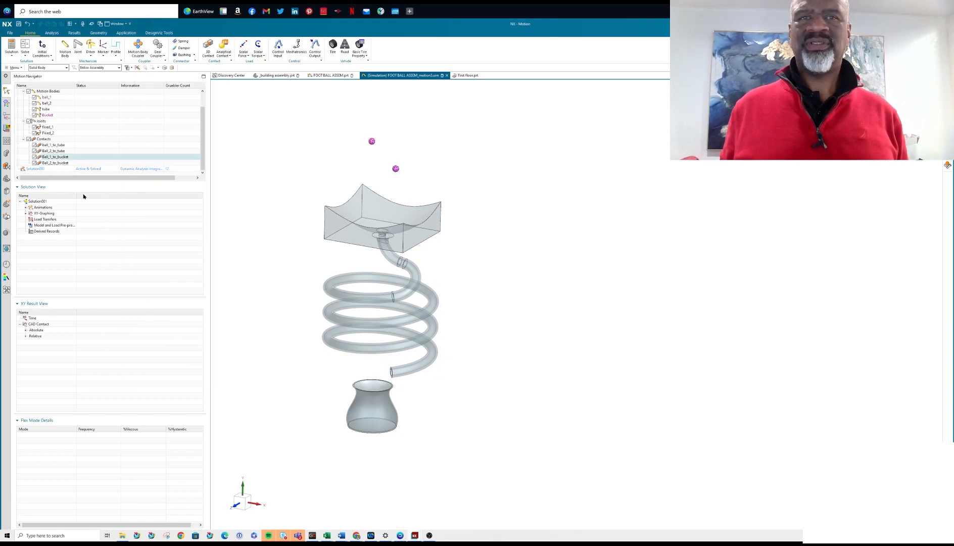
Turn on Coulomb friction for the Ball_2_to_bucket contact, keeping the default friction parameters.
right_click(54, 163)
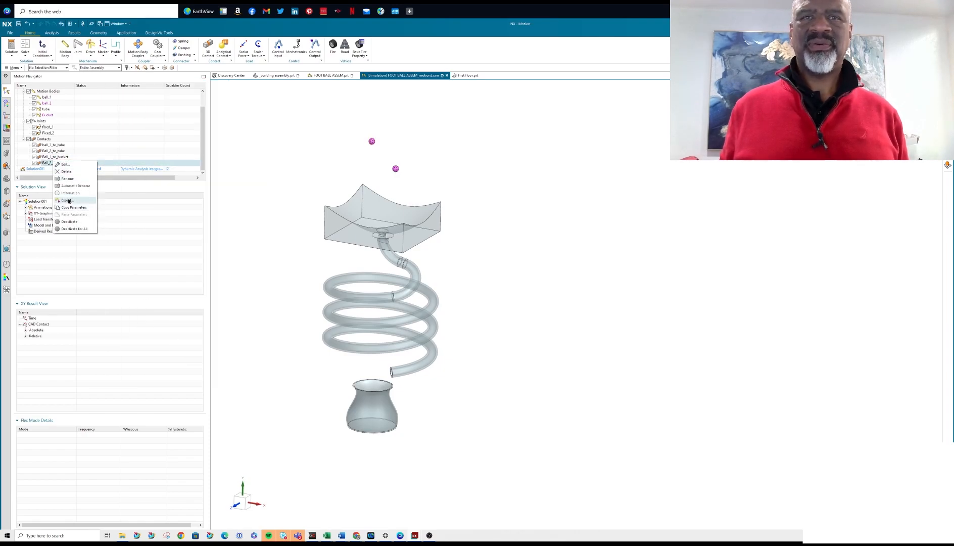
click(64, 164)
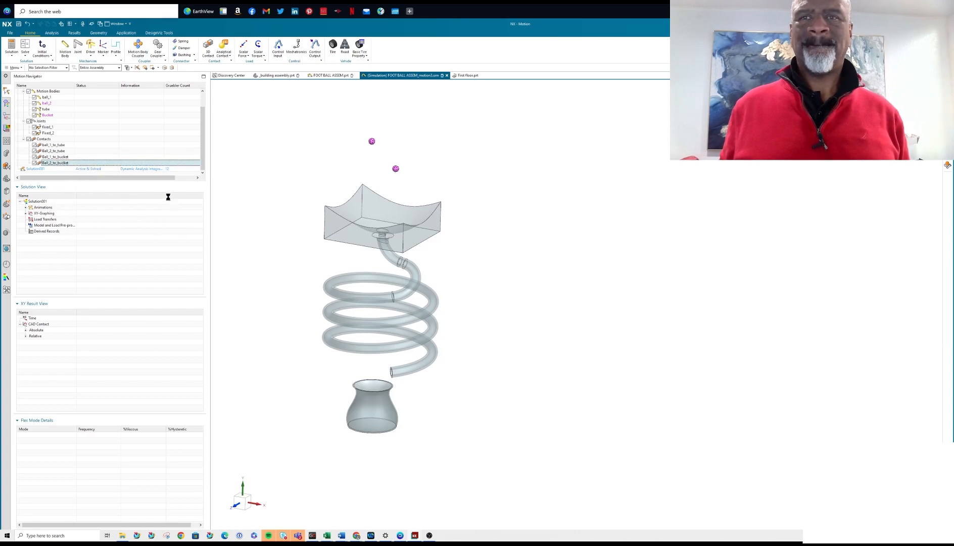
click(191, 200)
click(197, 208)
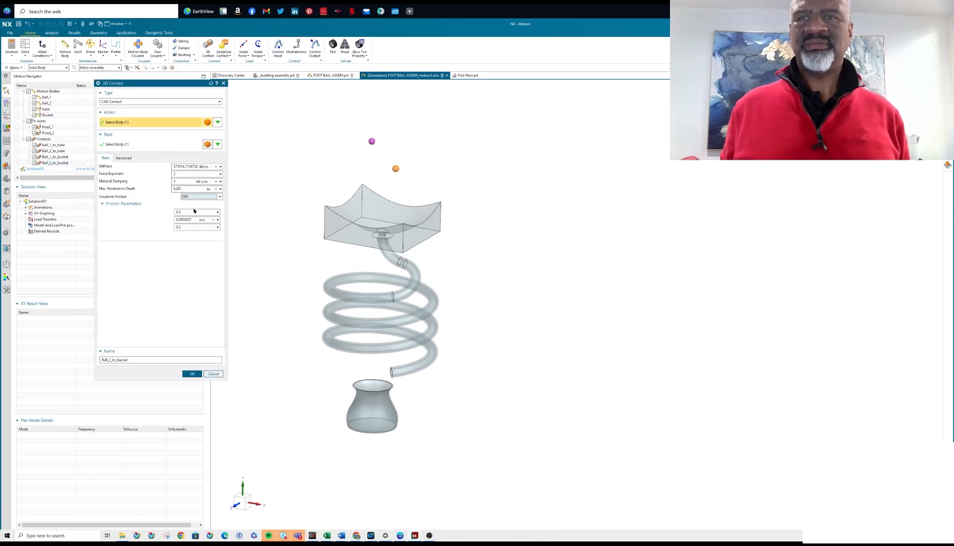
click(192, 374)
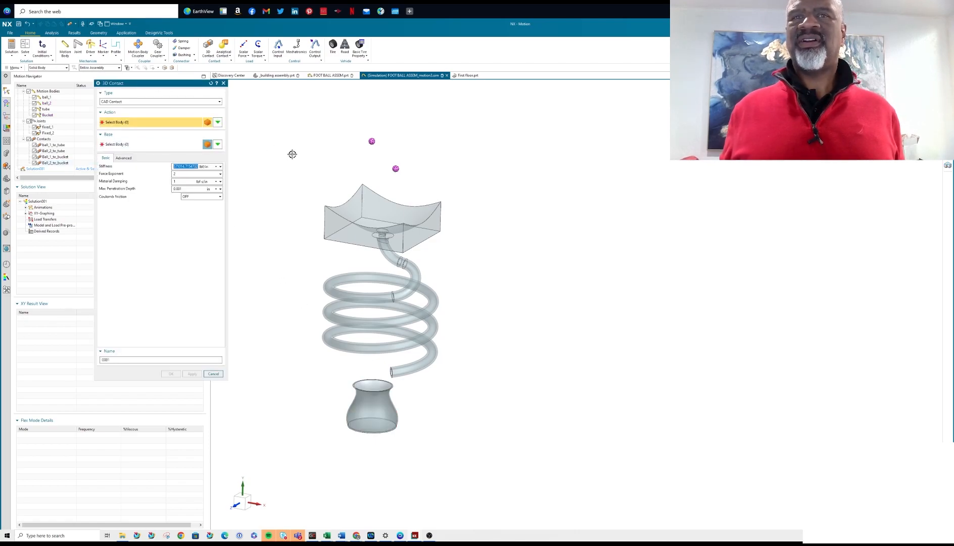
Create a 3D CAD contact with the upper ball as action body and the lower ball as base body.
click(372, 141)
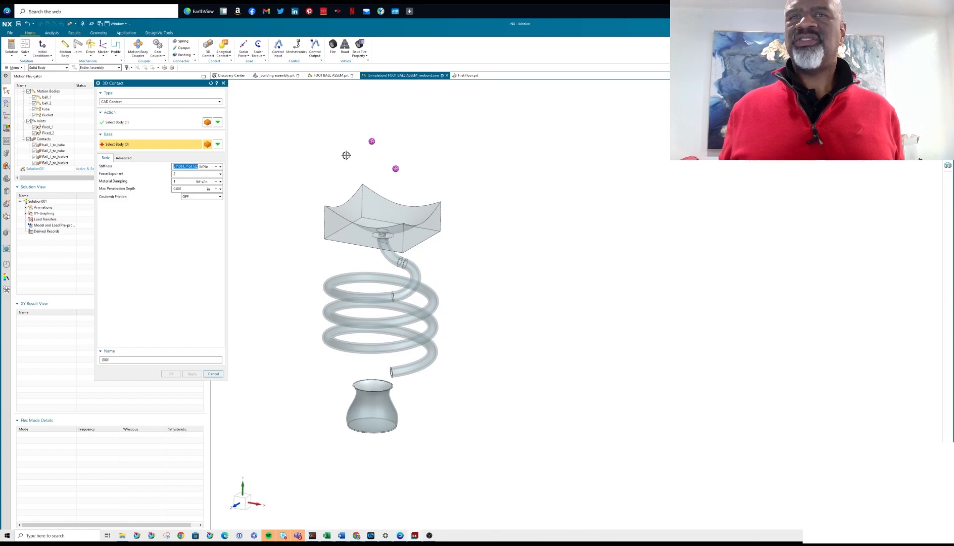
click(397, 169)
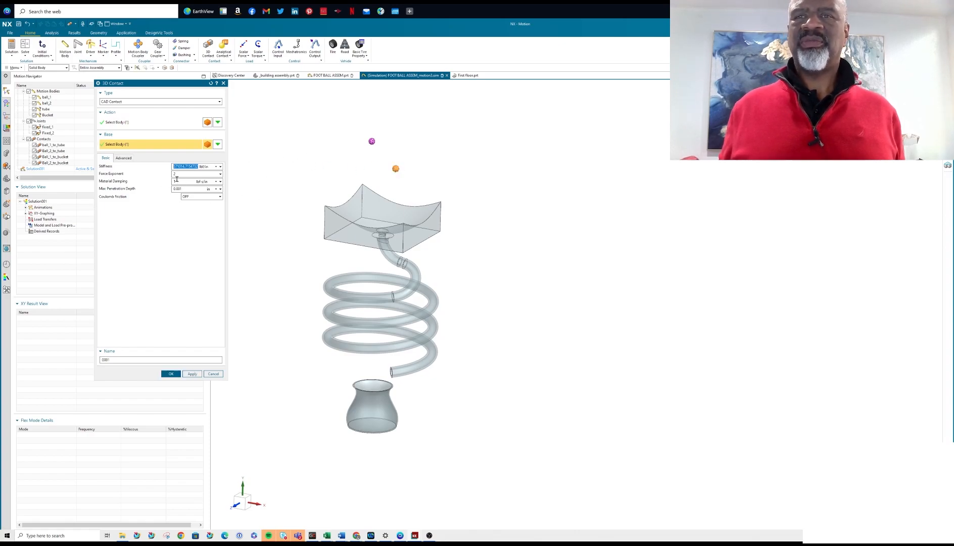
click(171, 374)
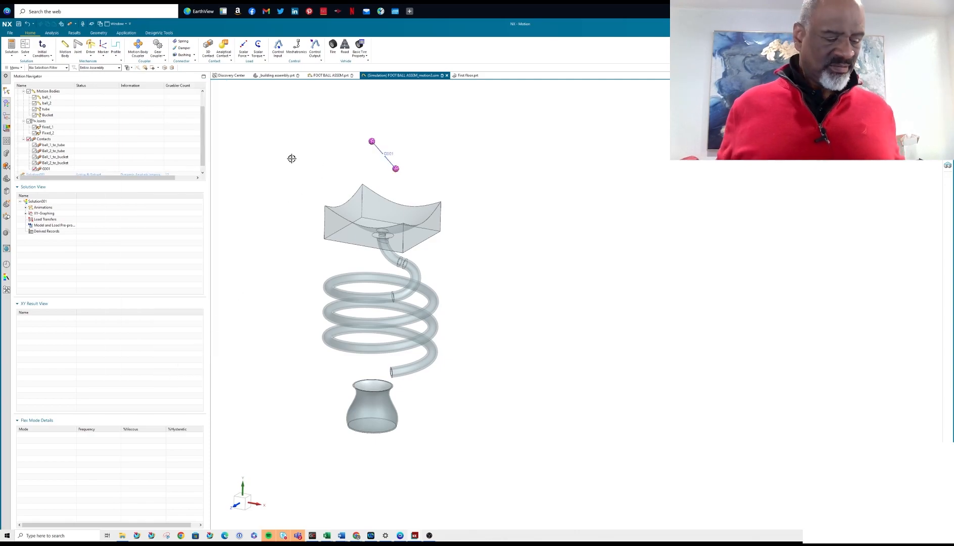
Hide everything including the new contact symbol, and show only the solid bodies.
key(ctrl+w)
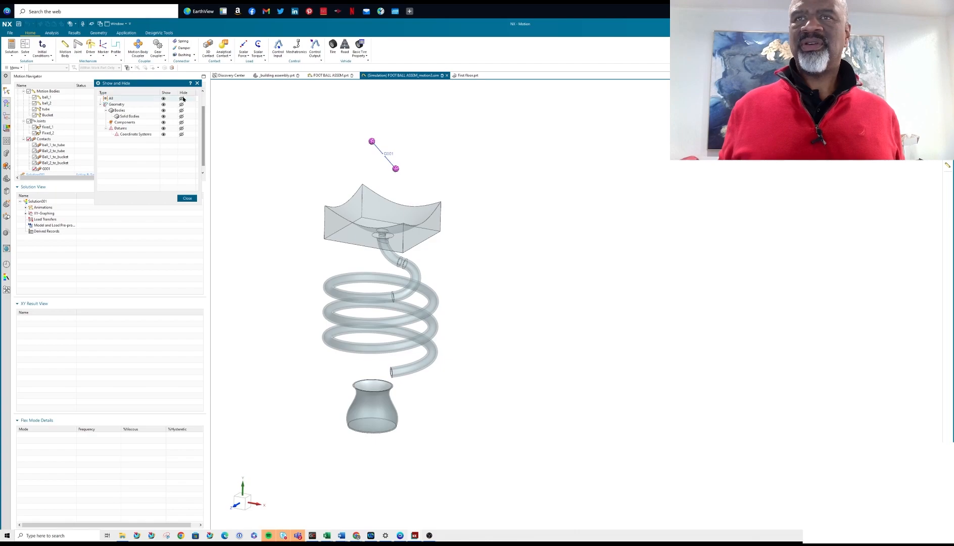
click(181, 98)
click(163, 115)
click(187, 197)
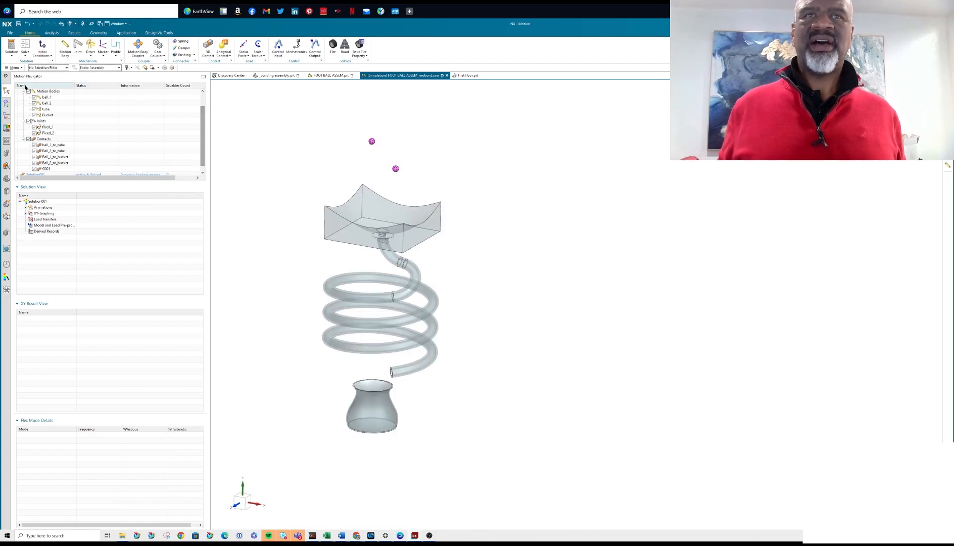
Solve Solution001 again with the updated contacts, look through the solver progress listing and close it.
right_click(38, 204)
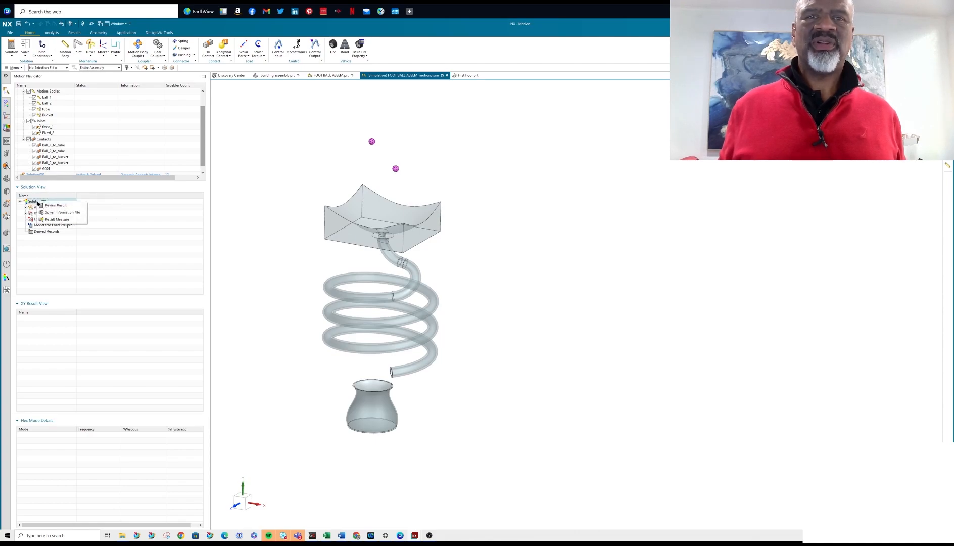
click(93, 232)
click(24, 48)
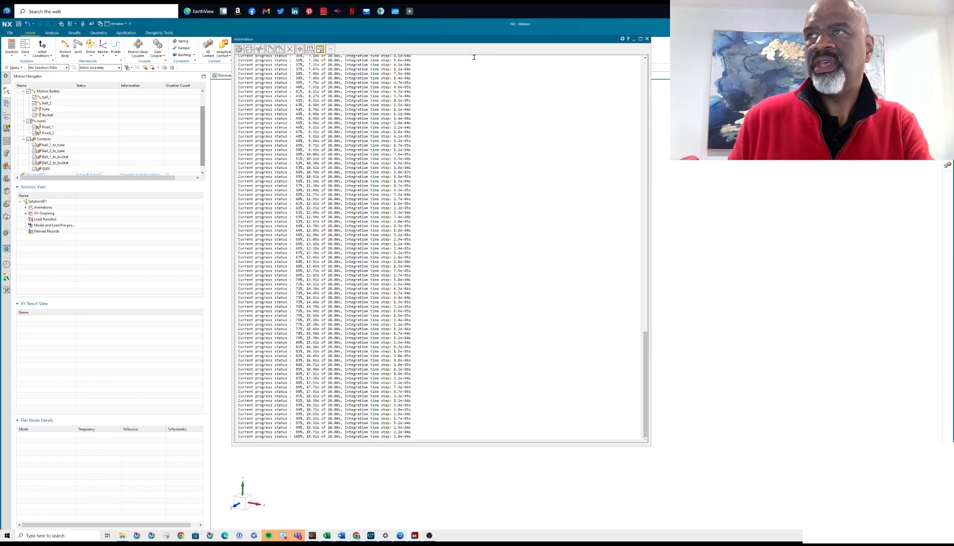
drag(644, 353, 642, 49)
scroll(642, 49, down, 10)
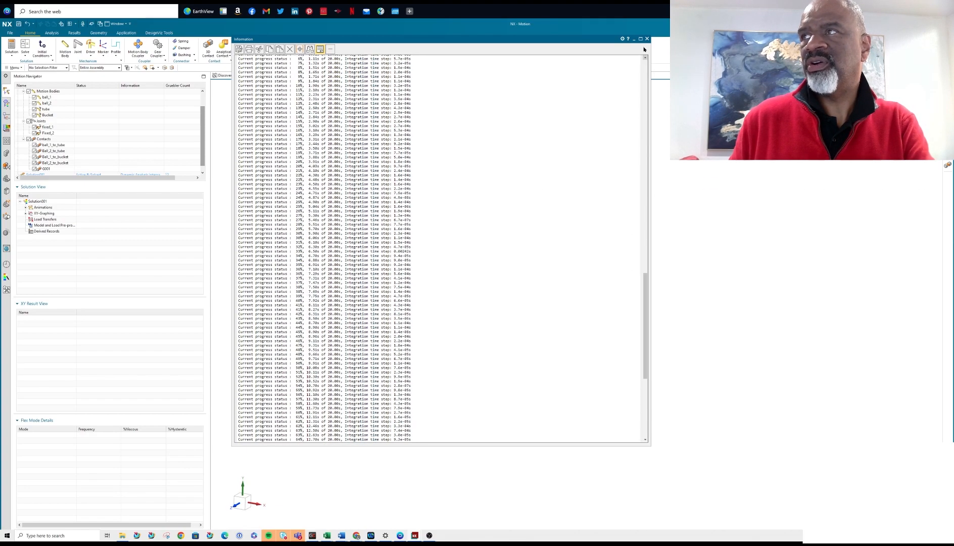
click(647, 38)
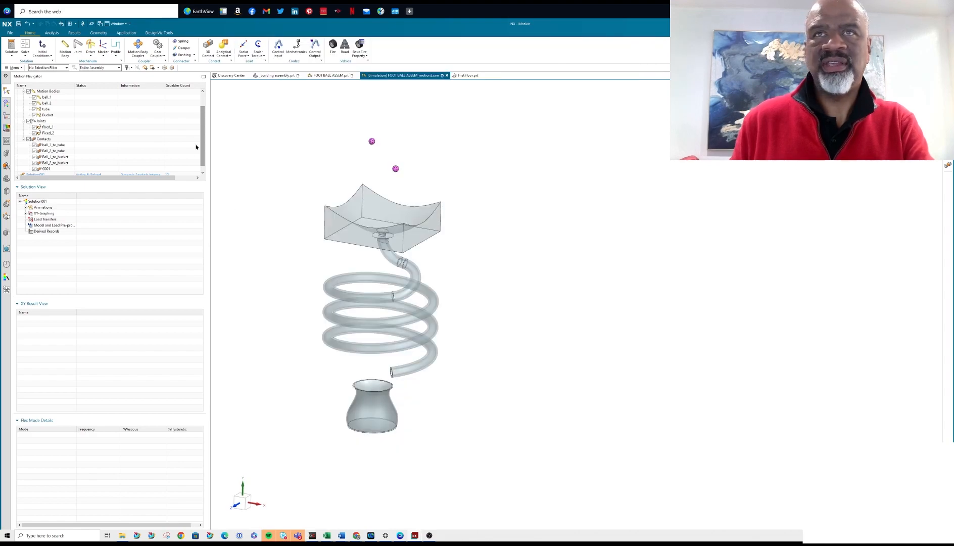
Open the Animation Player and play the newly solved motion of the two balls.
click(51, 33)
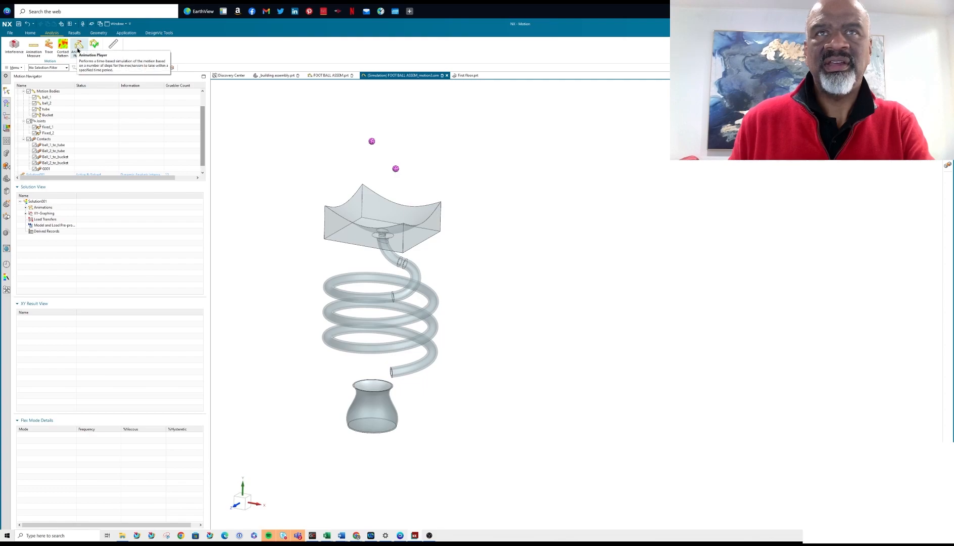
click(78, 47)
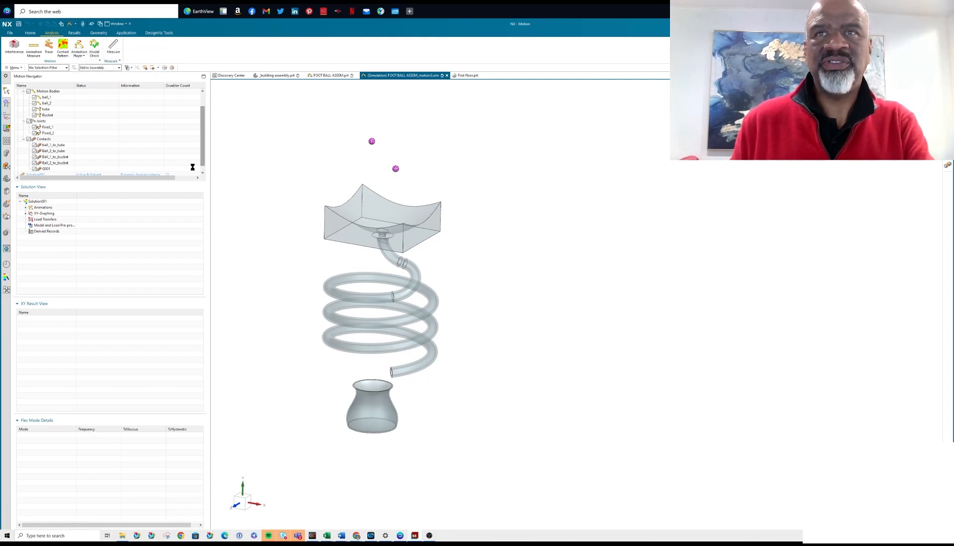
click(137, 135)
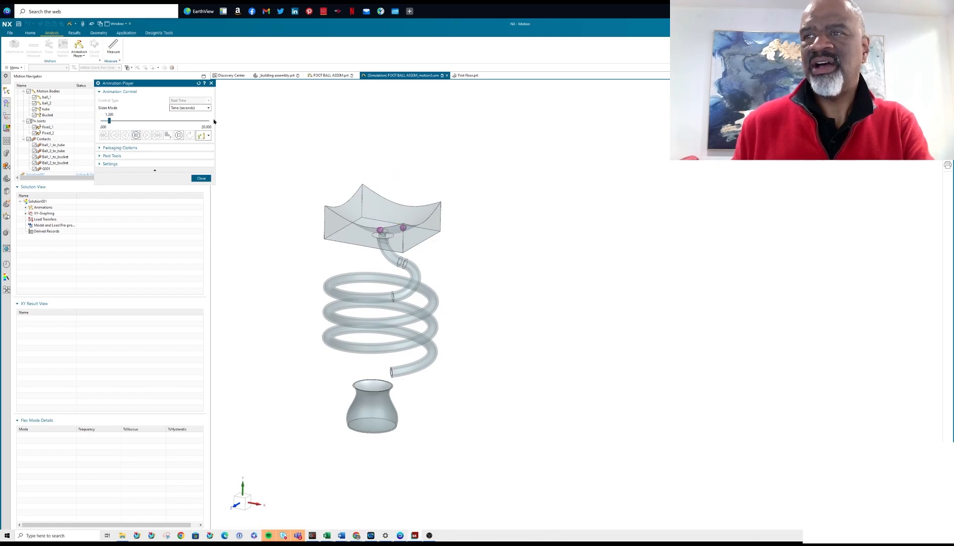